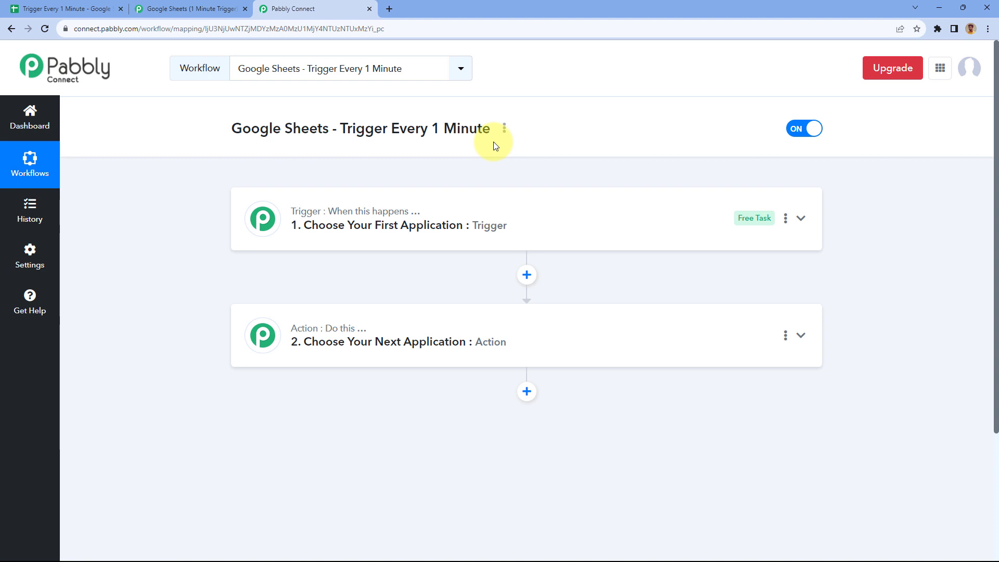
Switch between the Pabbly Connect workflow and the Trigger Every 1 Minute spreadsheet, ending on the spreadsheet
{"action": "left_click", "coordinate": [68, 9]}
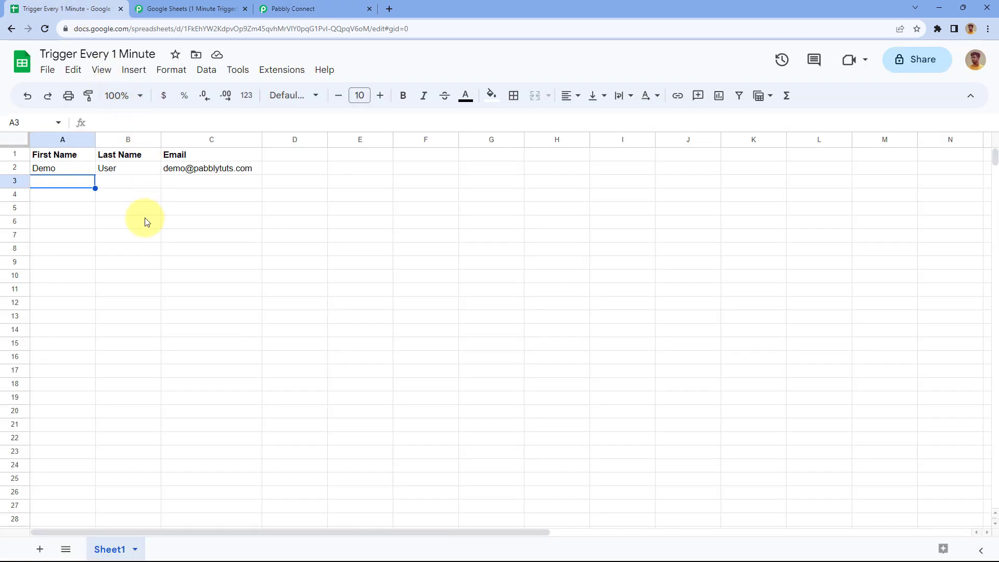
{"action": "left_click", "coordinate": [344, 10]}
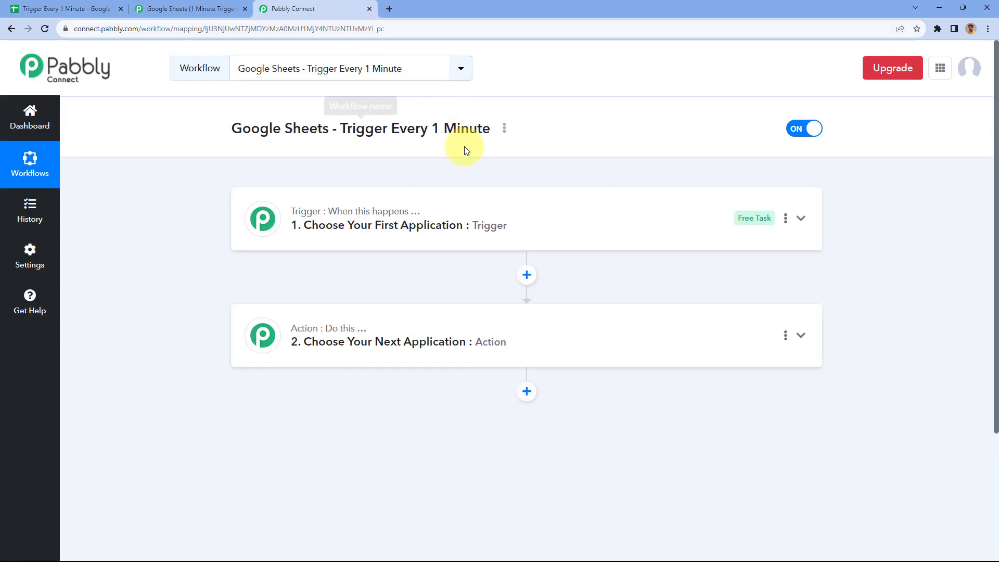
{"action": "left_click", "coordinate": [67, 7]}
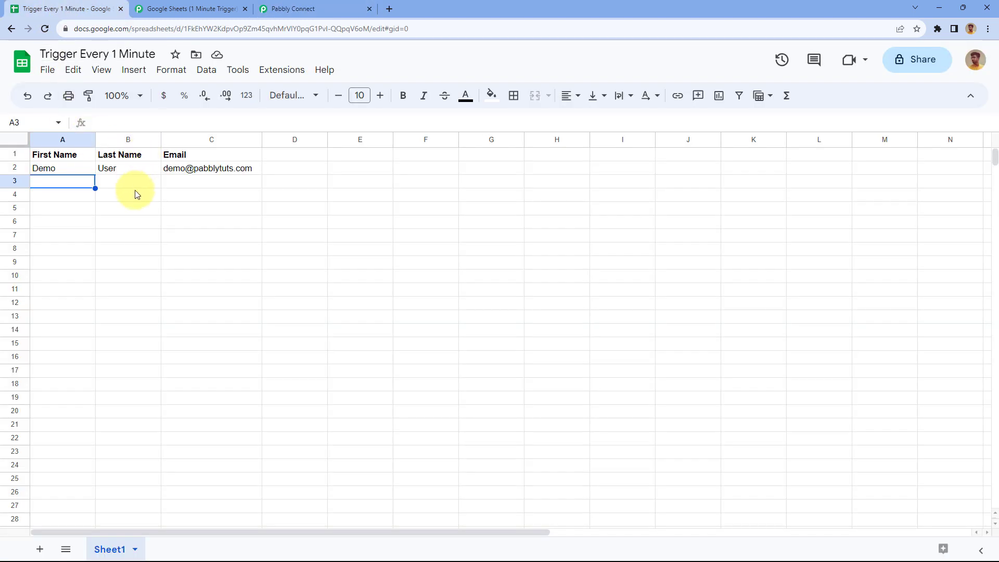
Look over the Extensions > Pabbly Connect Webhooks submenu, then dismiss the menu
{"action": "left_click", "coordinate": [282, 70]}
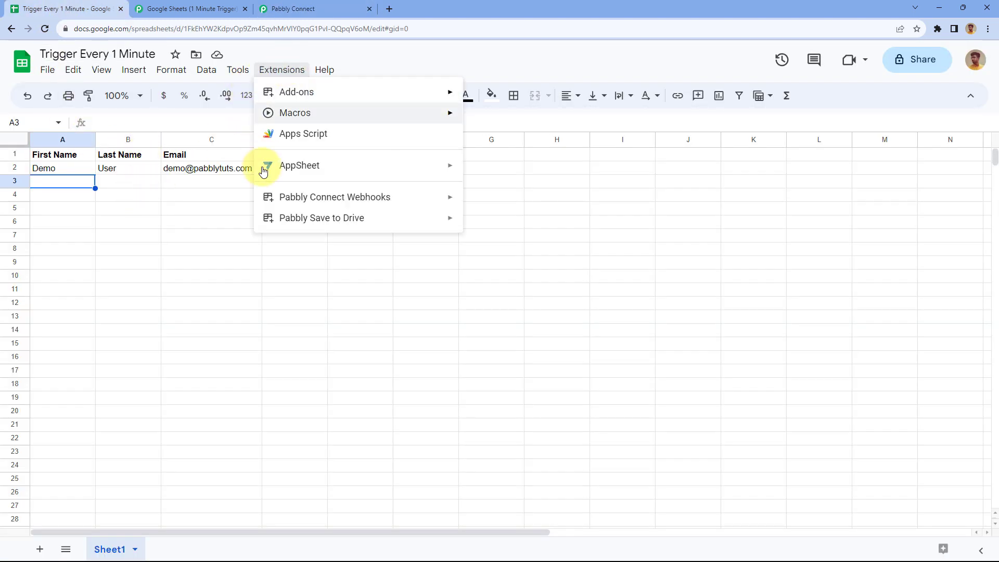
{"action": "mouse_move", "coordinate": [350, 204]}
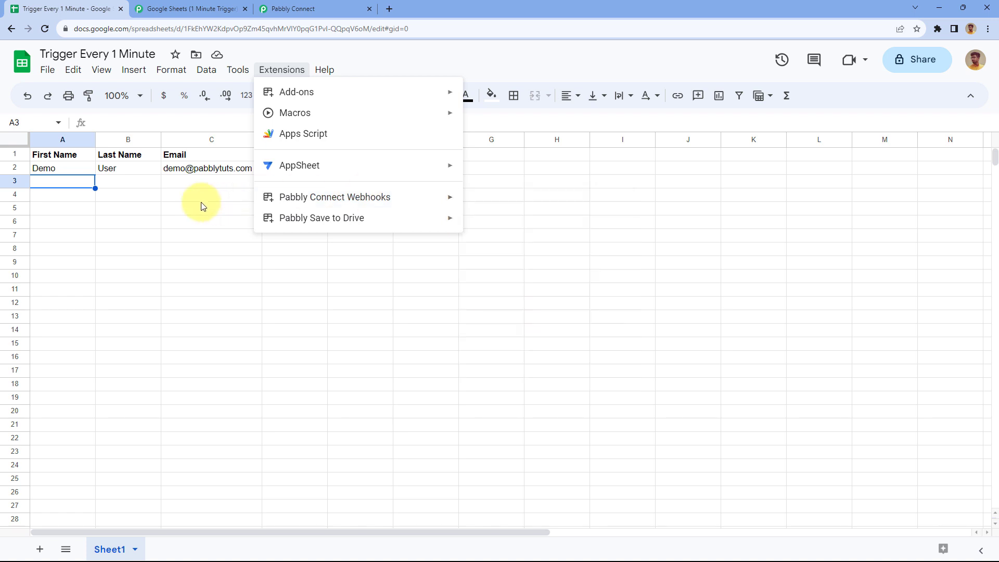
{"action": "left_click", "coordinate": [99, 183]}
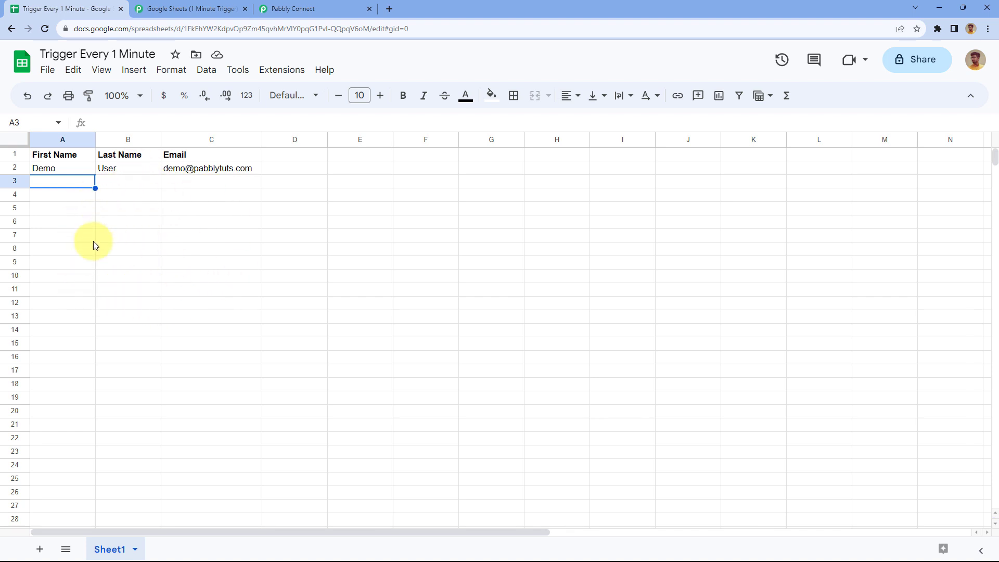
Compare the Pabbly Connect workflow with the Trigger Every 1 Minute spreadsheet
{"action": "left_click", "coordinate": [324, 7]}
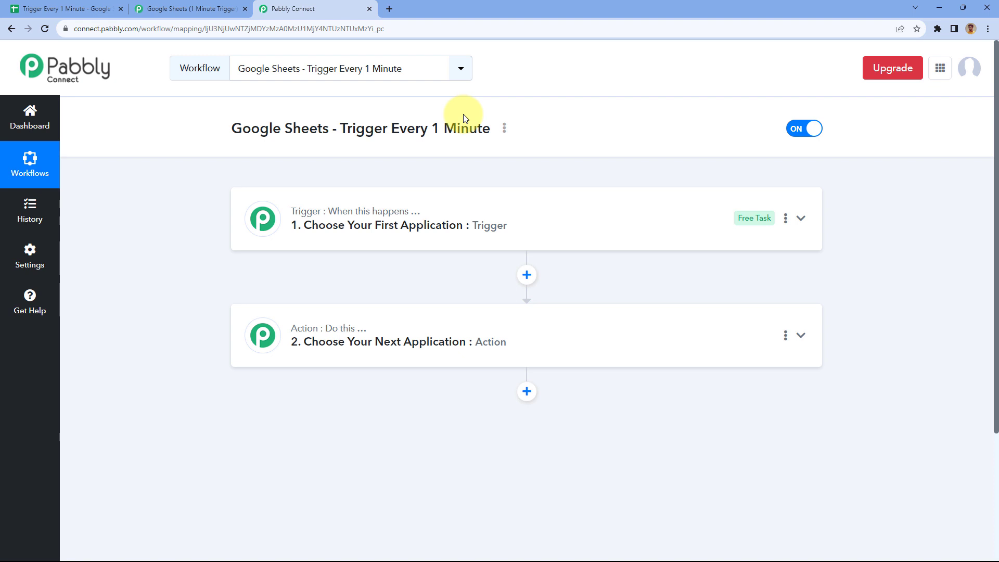
{"action": "left_click", "coordinate": [31, 9]}
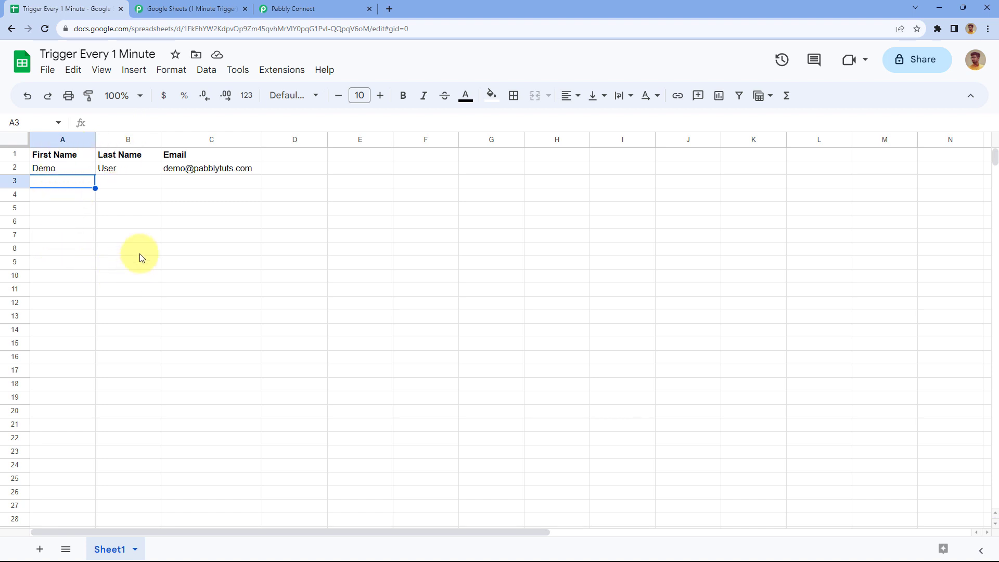
{"action": "left_click", "coordinate": [279, 16]}
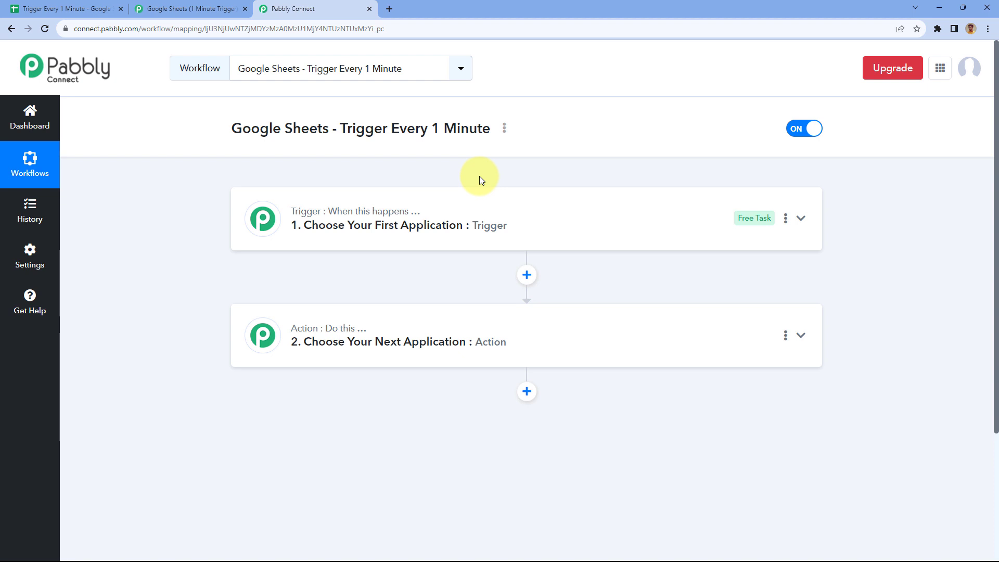
{"action": "left_click", "coordinate": [101, 5]}
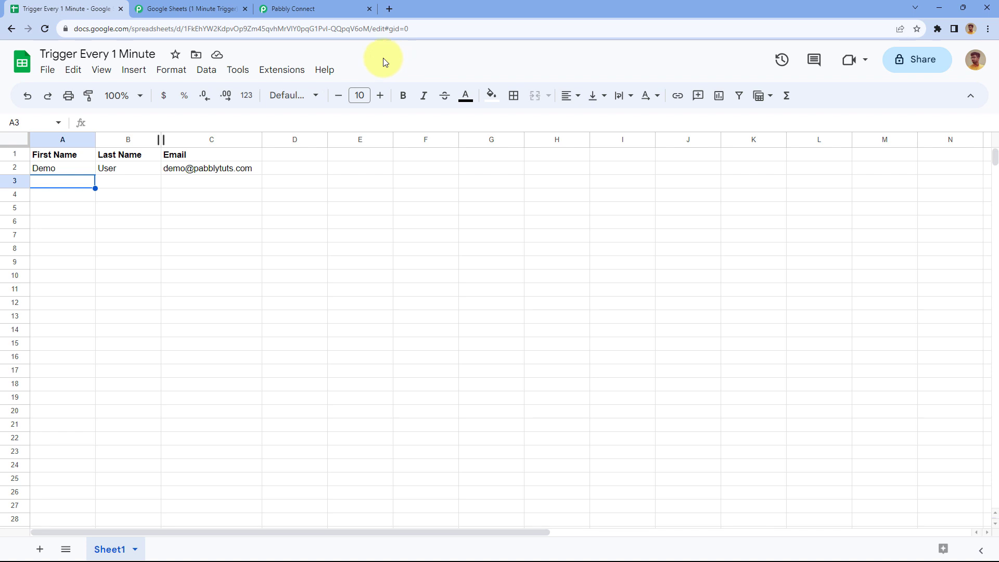
Peek at the sheet's Extensions menu, then go back to the unconfigured Pabbly Connect workflow
{"action": "left_click", "coordinate": [289, 73]}
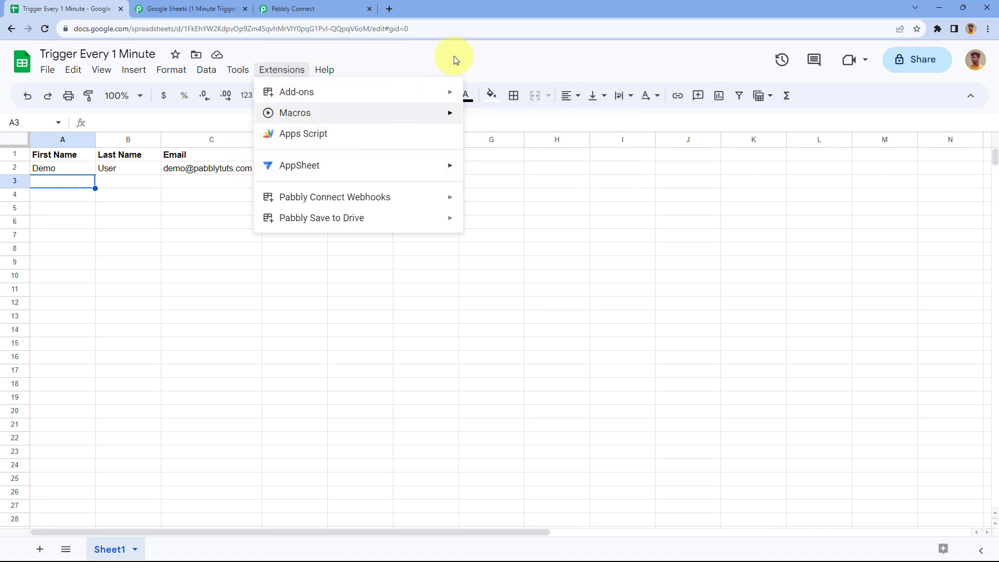
{"action": "left_click", "coordinate": [435, 62]}
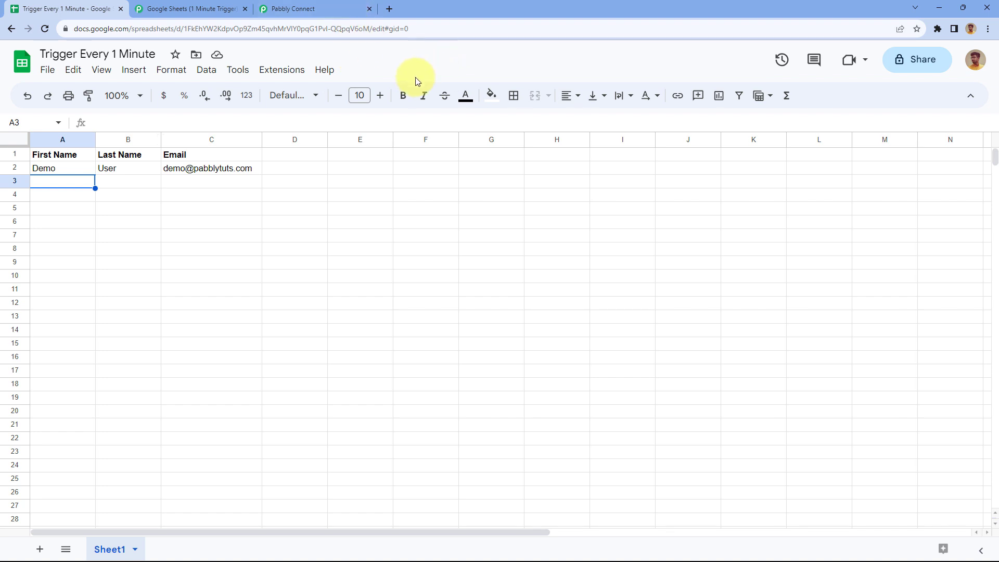
{"action": "left_click", "coordinate": [343, 8]}
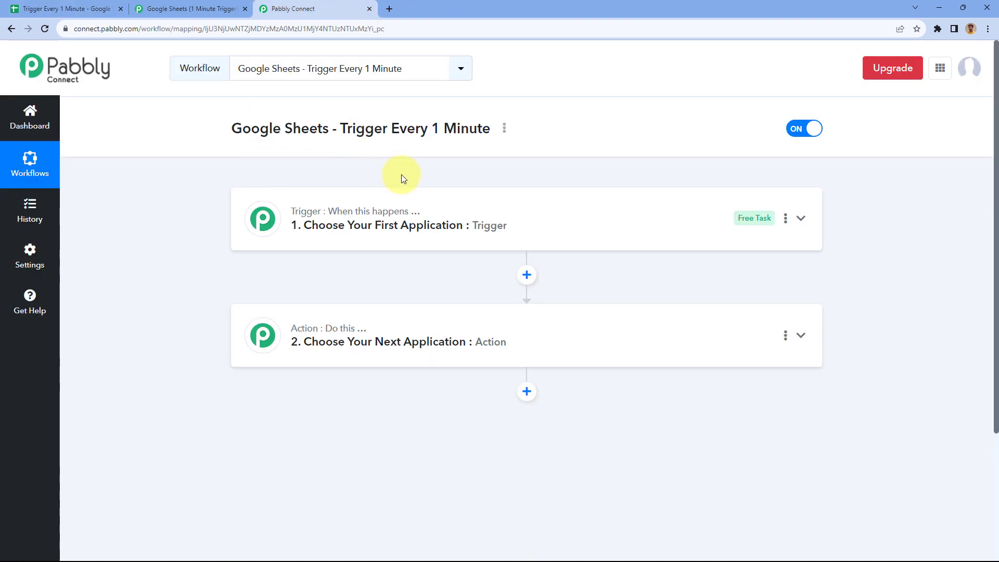
{"action": "scroll", "coordinate": [401, 174], "scroll_direction": "down", "scroll_amount": 1}
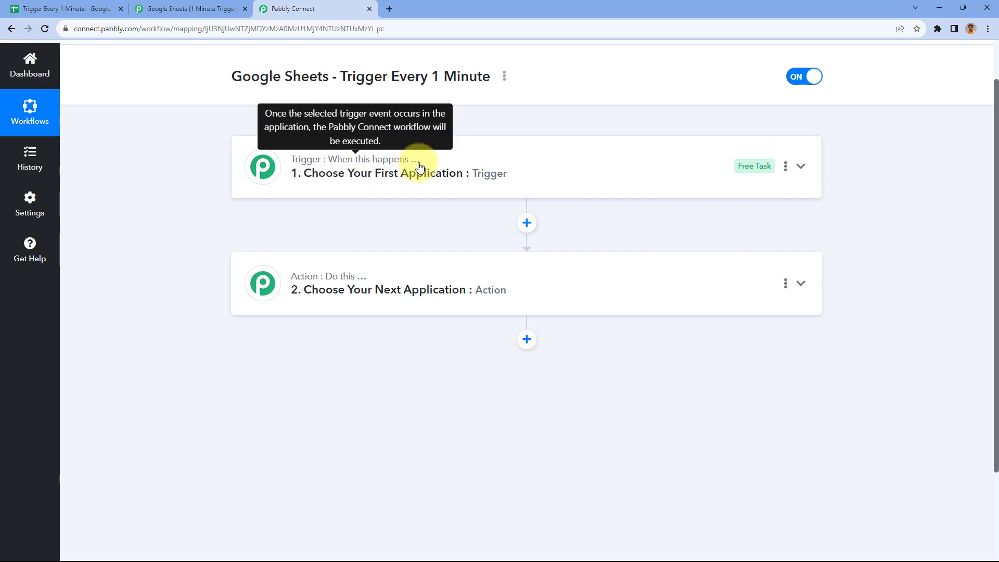
Set the trigger to Google Sheets with the 'New or Updated Spreadsheet Row' event
{"action": "left_click", "coordinate": [372, 178]}
{"action": "scroll", "coordinate": [204, 191], "scroll_direction": "down", "scroll_amount": 1}
{"action": "left_click", "coordinate": [280, 196]}
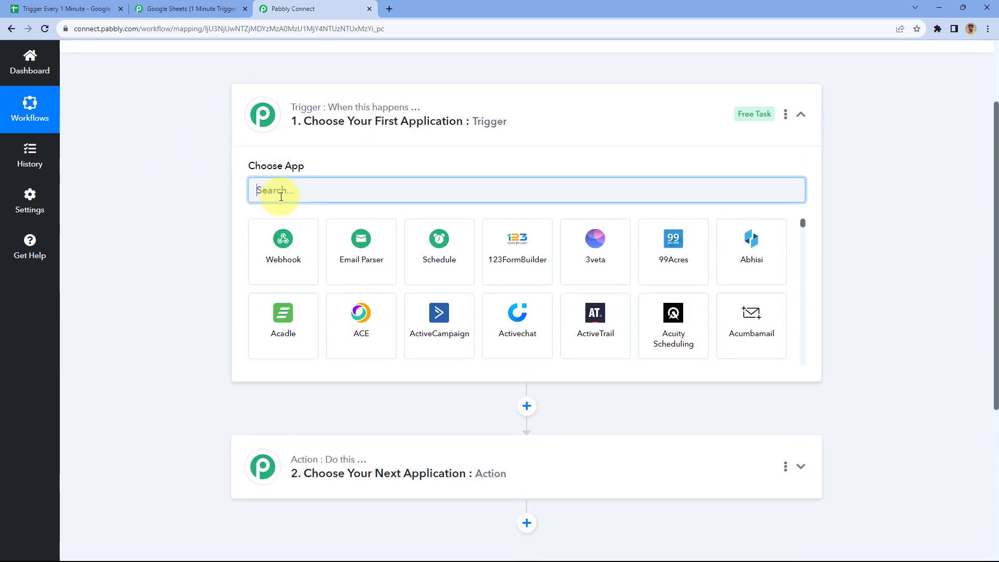
{"action": "type", "text": "Goog"}
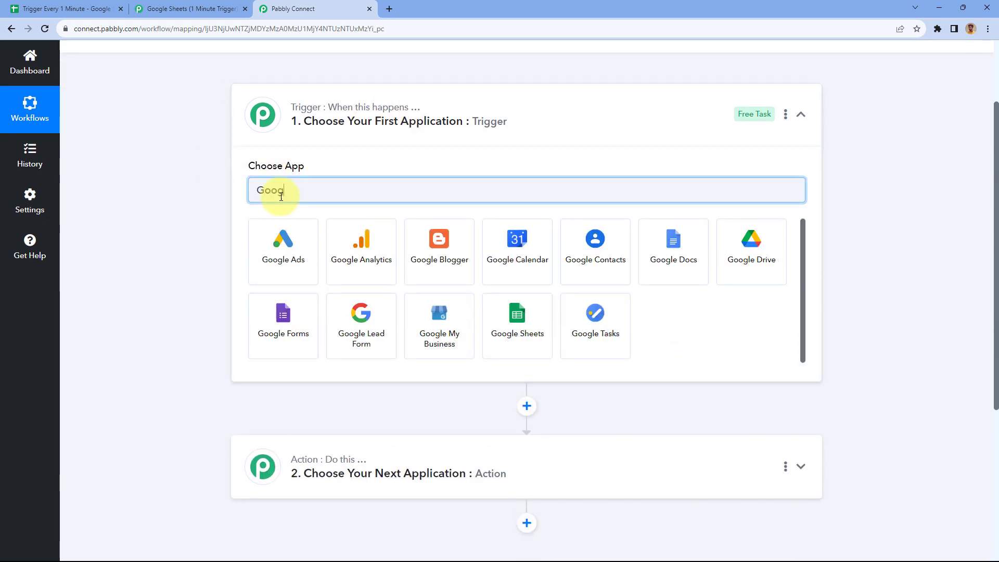
{"action": "type", "text": "le Sheets"}
{"action": "left_click", "coordinate": [276, 245]}
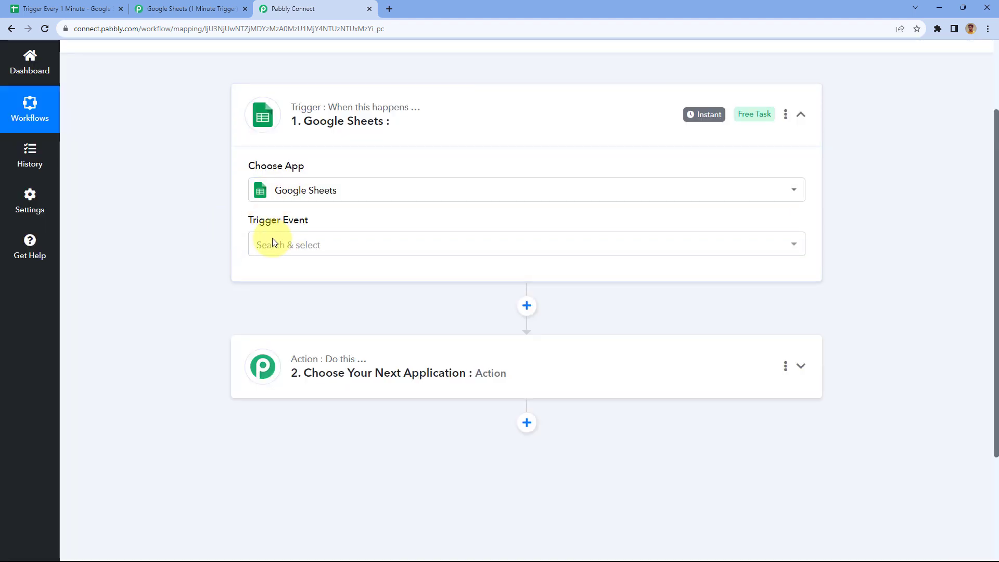
{"action": "left_click", "coordinate": [351, 245]}
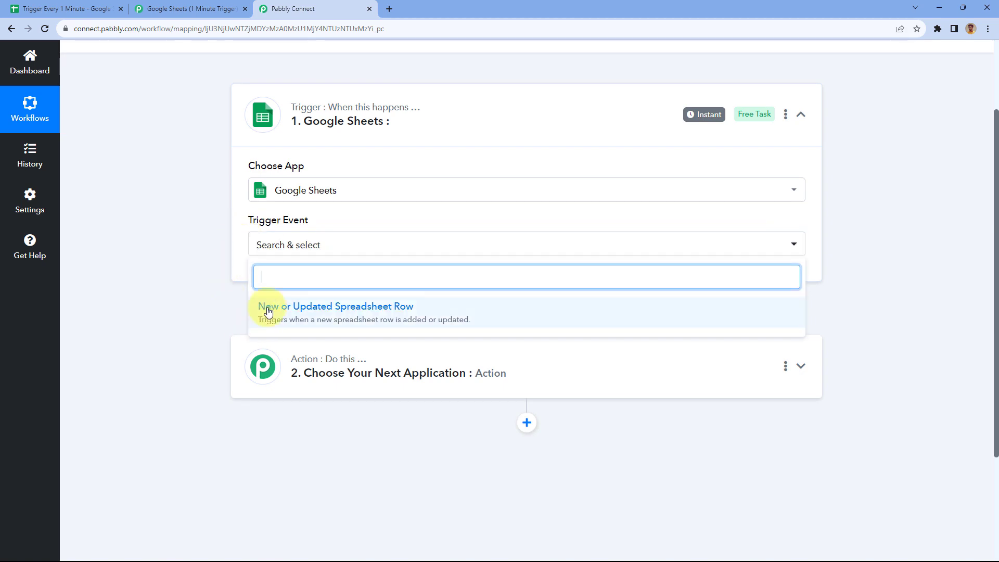
{"action": "left_click", "coordinate": [432, 309]}
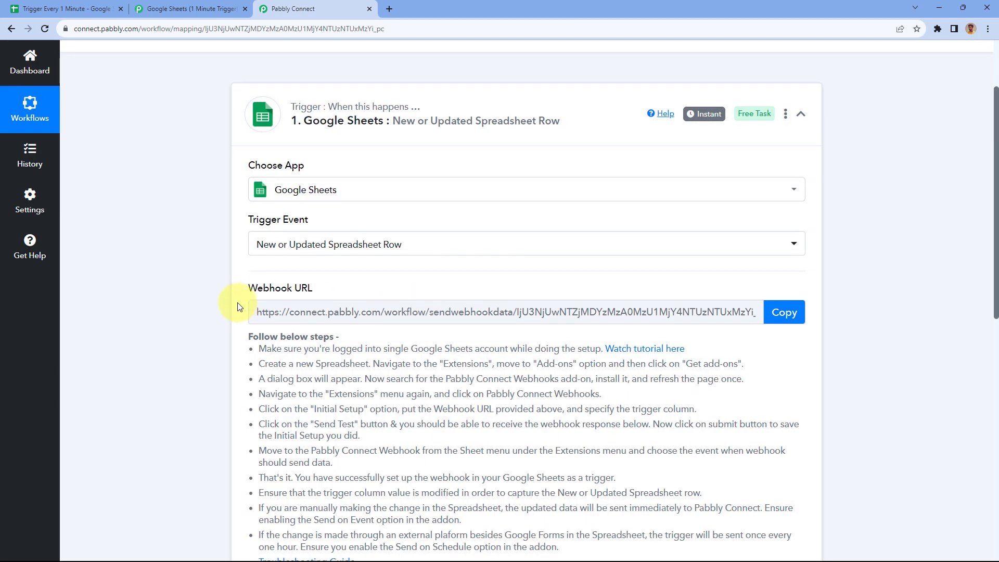
{"action": "scroll", "coordinate": [218, 299], "scroll_direction": "down", "scroll_amount": 2}
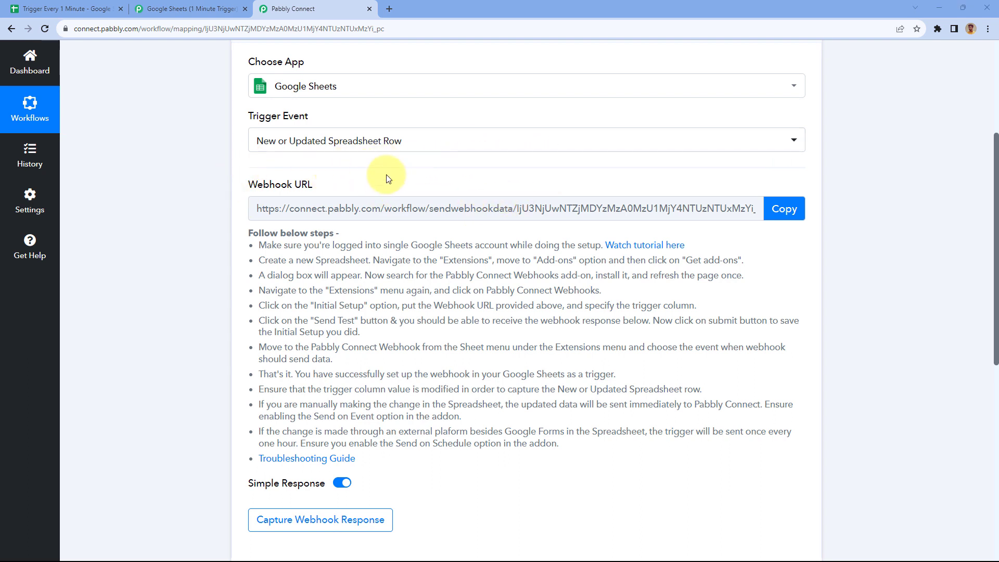
Open the sheet's Apps Script editor and delete the default myFunction code in Code.gs
{"action": "left_click", "coordinate": [94, 9]}
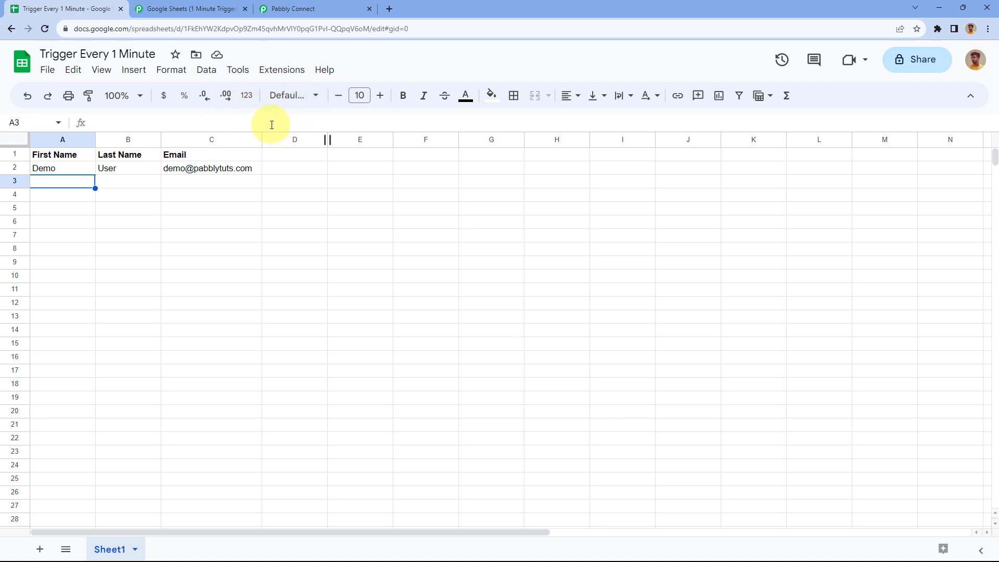
{"action": "left_click", "coordinate": [277, 75]}
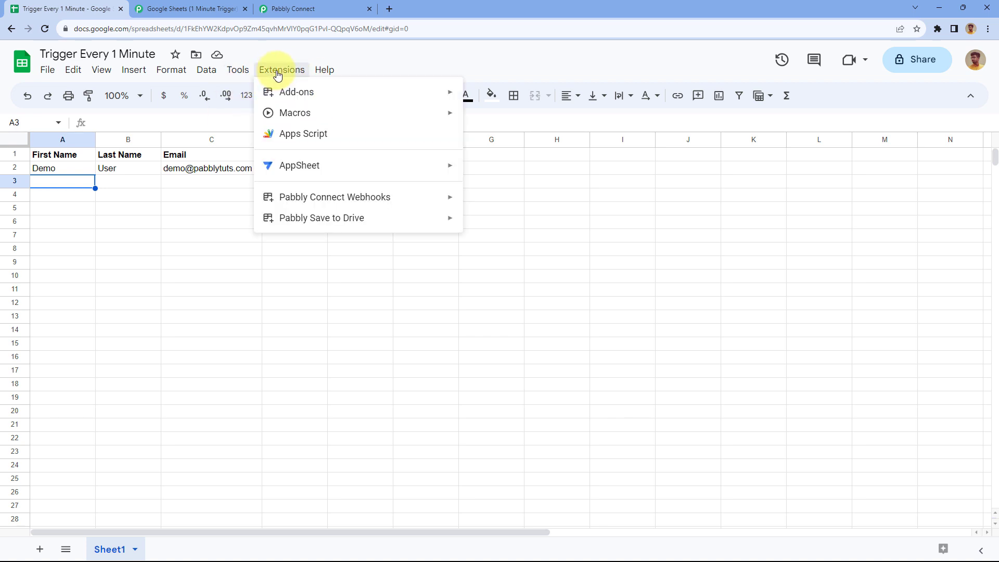
{"action": "left_click", "coordinate": [290, 139]}
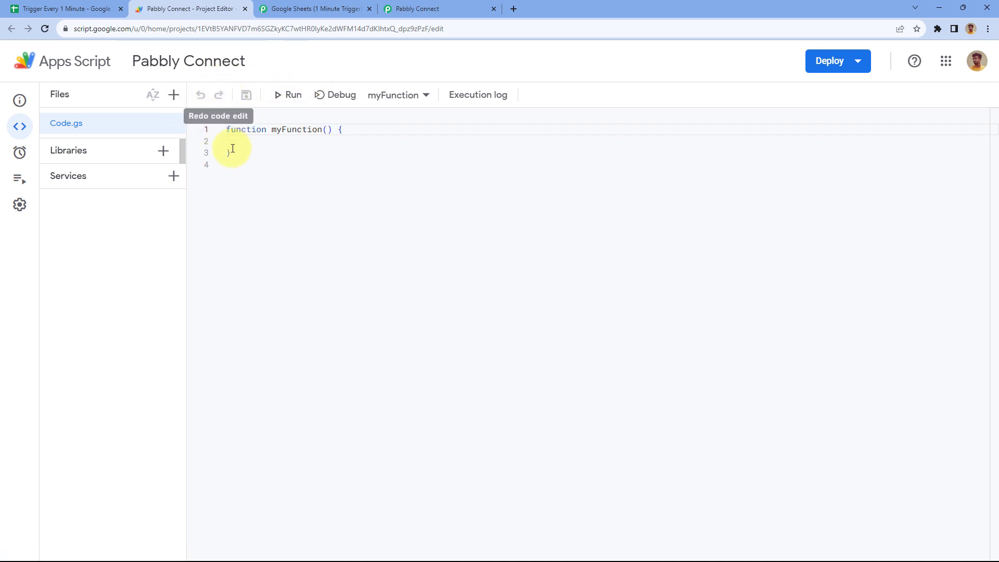
{"action": "left_click_drag", "start_coordinate": [232, 155], "coordinate": [210, 130]}
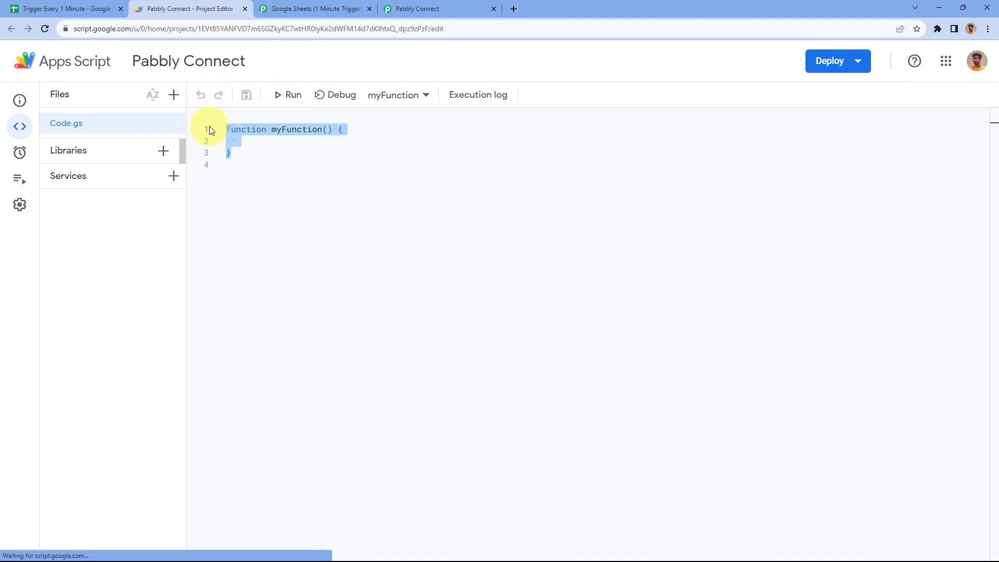
{"action": "key", "text": "BackSpace"}
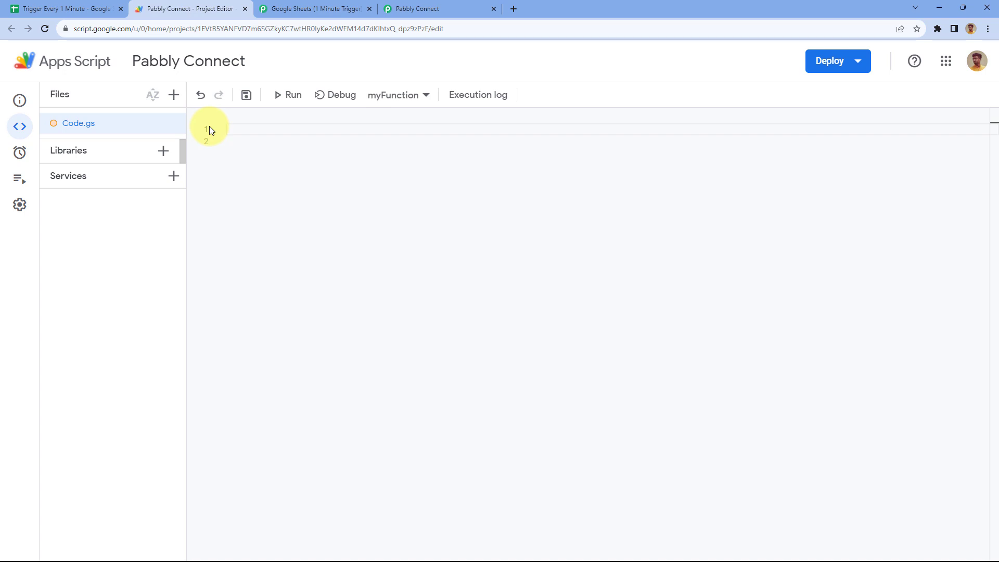
Open the Apps scripts link from the Pabbly forum tutorial thread in a new tab
{"action": "left_click", "coordinate": [315, 7]}
{"action": "scroll", "coordinate": [95, 177], "scroll_direction": "down", "scroll_amount": 4}
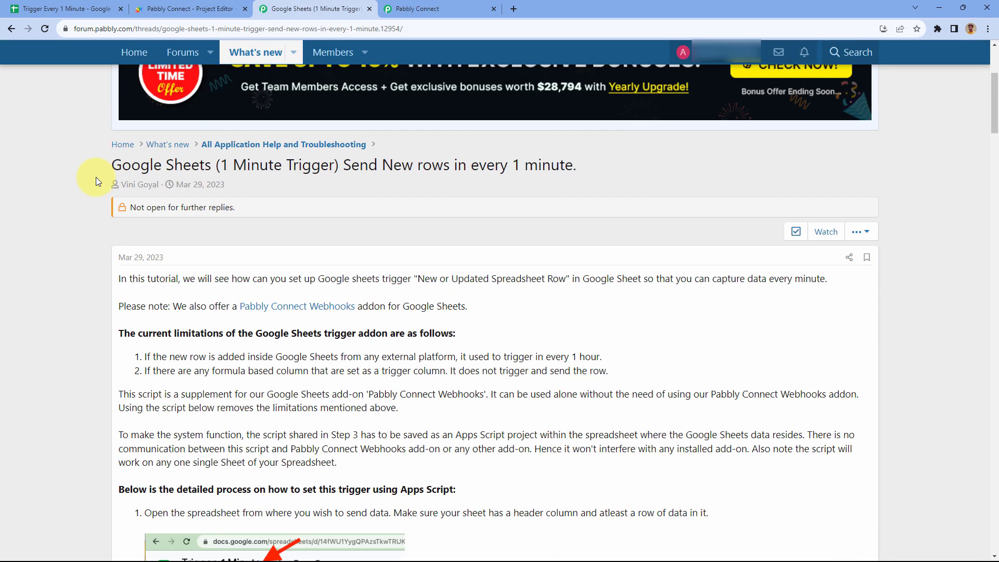
{"action": "scroll", "coordinate": [96, 177], "scroll_direction": "down", "scroll_amount": 6}
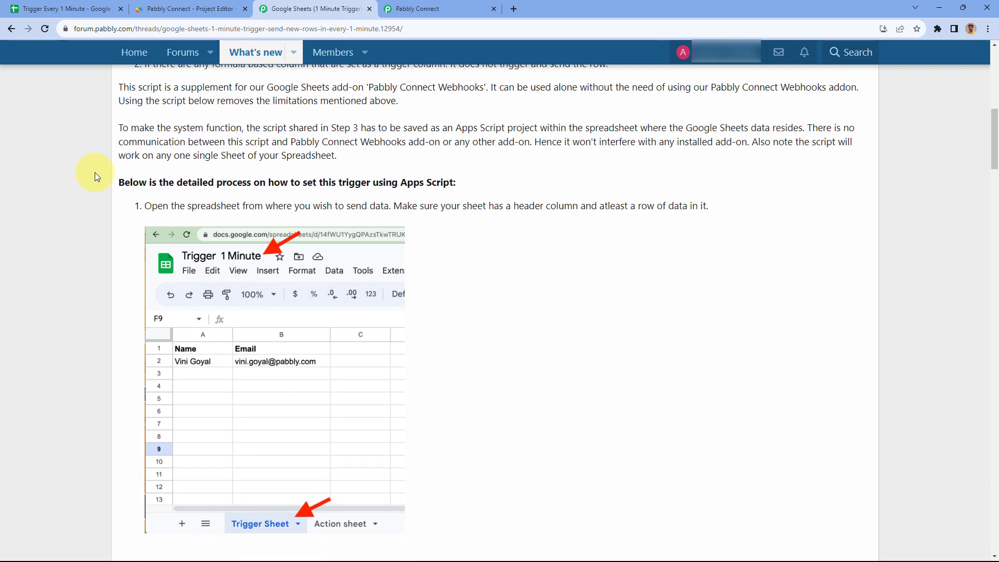
{"action": "scroll", "coordinate": [94, 177], "scroll_direction": "down", "scroll_amount": 5}
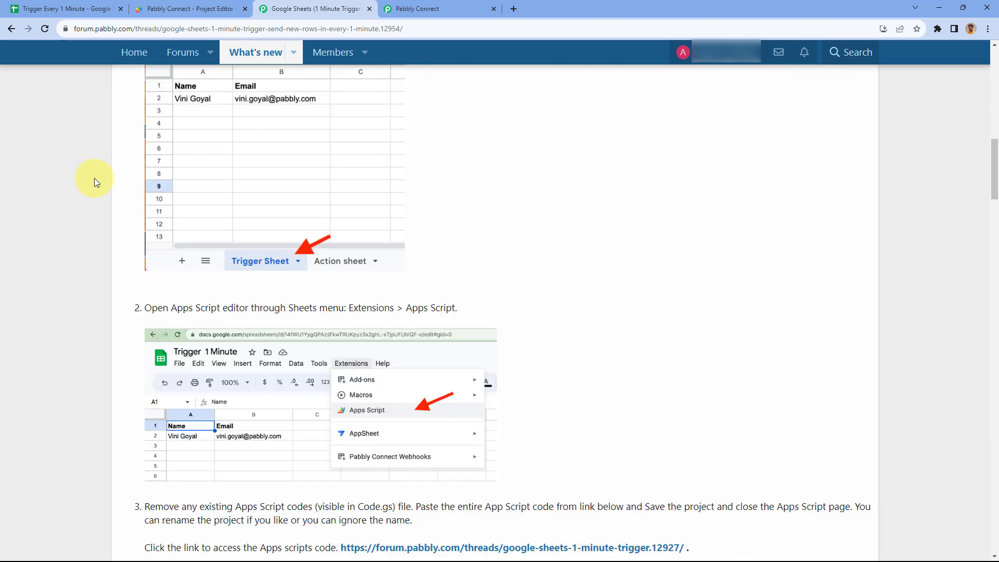
{"action": "scroll", "coordinate": [95, 178], "scroll_direction": "down", "scroll_amount": 7}
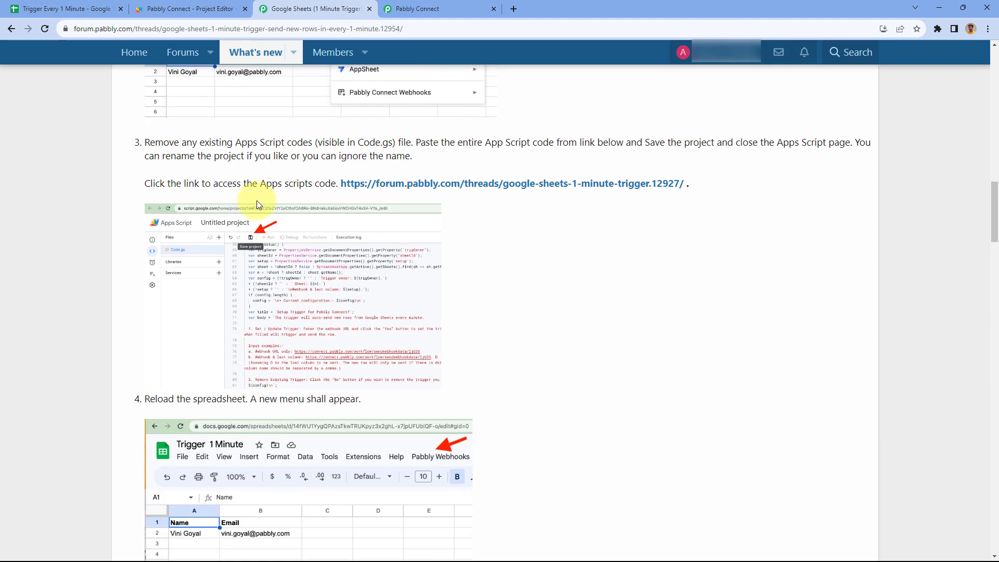
{"action": "middle_click", "coordinate": [471, 189]}
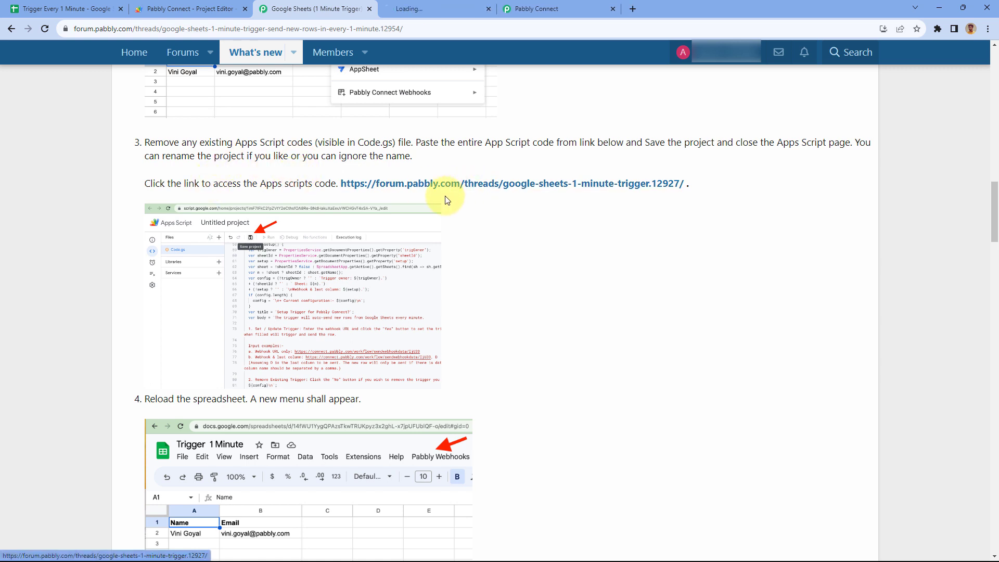
{"action": "left_click", "coordinate": [445, 8]}
Select the whole 1 Minute Trigger script from function onOpen onward and copy it
{"action": "scroll", "coordinate": [66, 273], "scroll_direction": "down", "scroll_amount": 3}
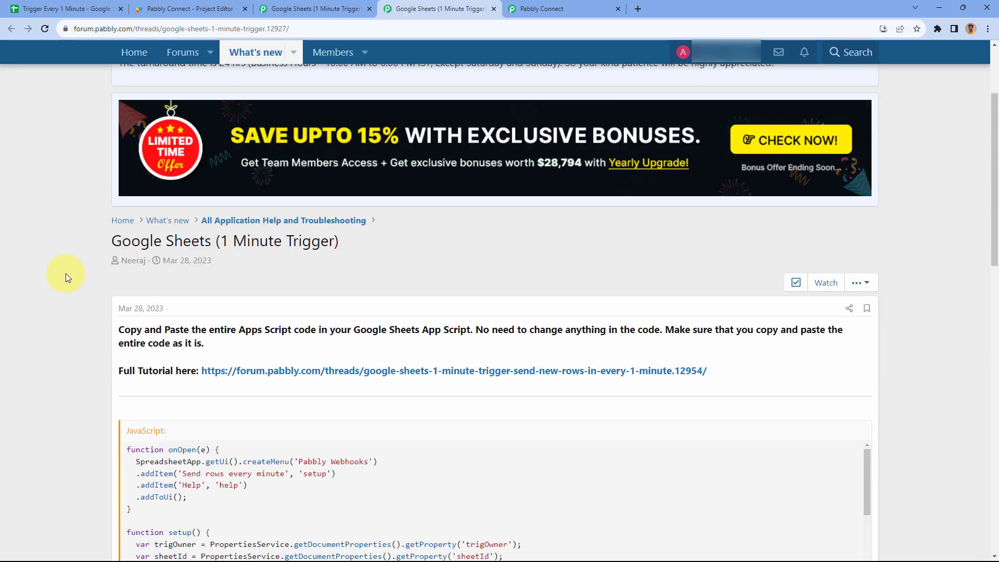
{"action": "scroll", "coordinate": [68, 274], "scroll_direction": "down", "scroll_amount": 3}
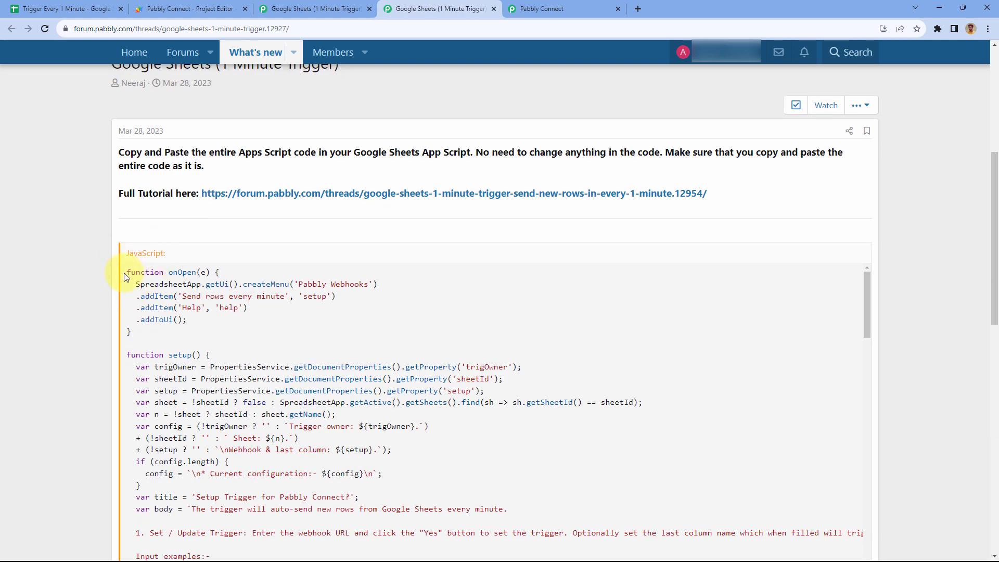
{"action": "left_click_drag", "start_coordinate": [126, 272], "coordinate": [197, 301]}
{"action": "scroll", "coordinate": [208, 335], "scroll_direction": "down", "scroll_amount": 3}
{"action": "right_click", "coordinate": [204, 253]}
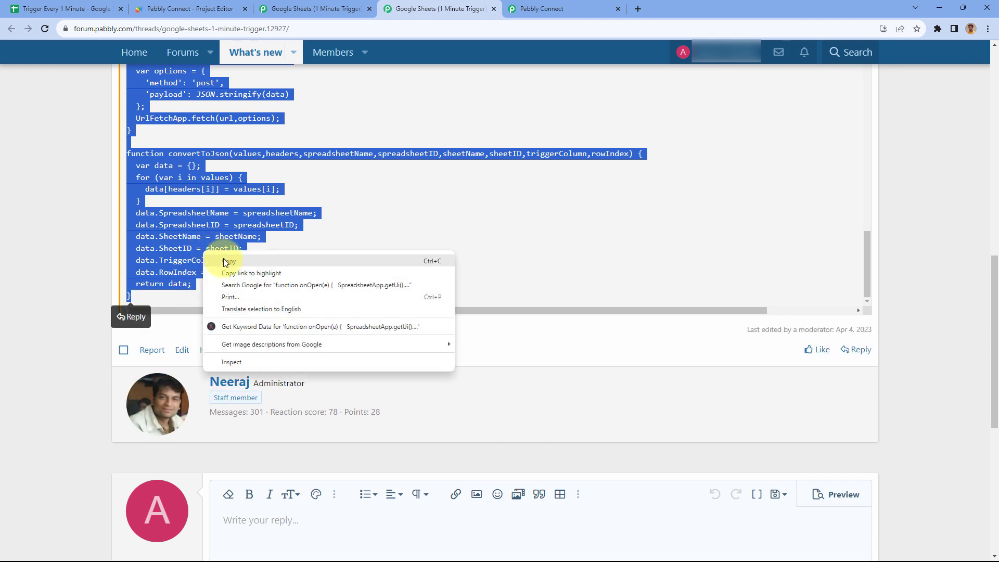
{"action": "left_click", "coordinate": [223, 260]}
Paste the copied 153-line 1 Minute Trigger script into the empty Code.gs file
{"action": "left_click", "coordinate": [218, 8]}
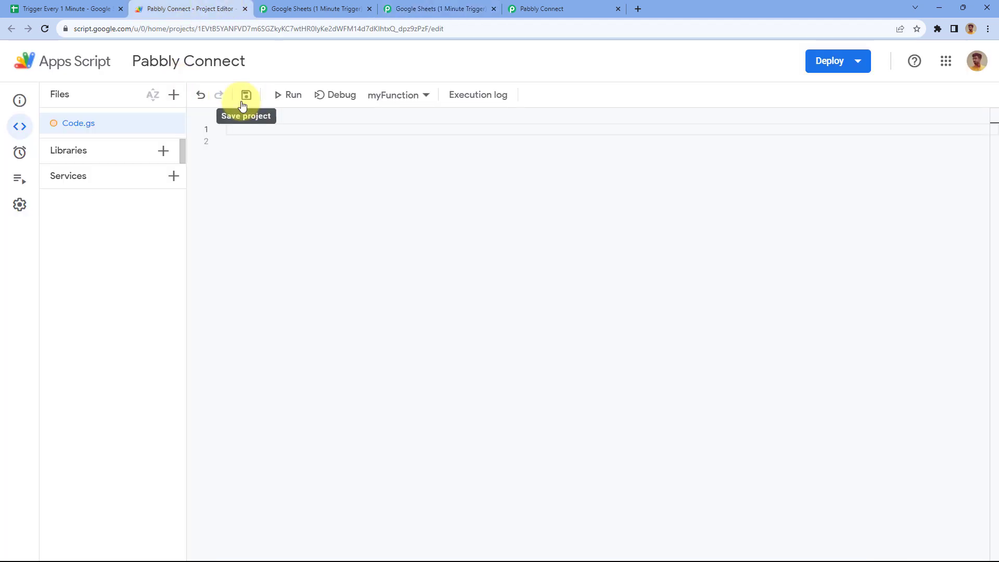
{"action": "left_click", "coordinate": [239, 126]}
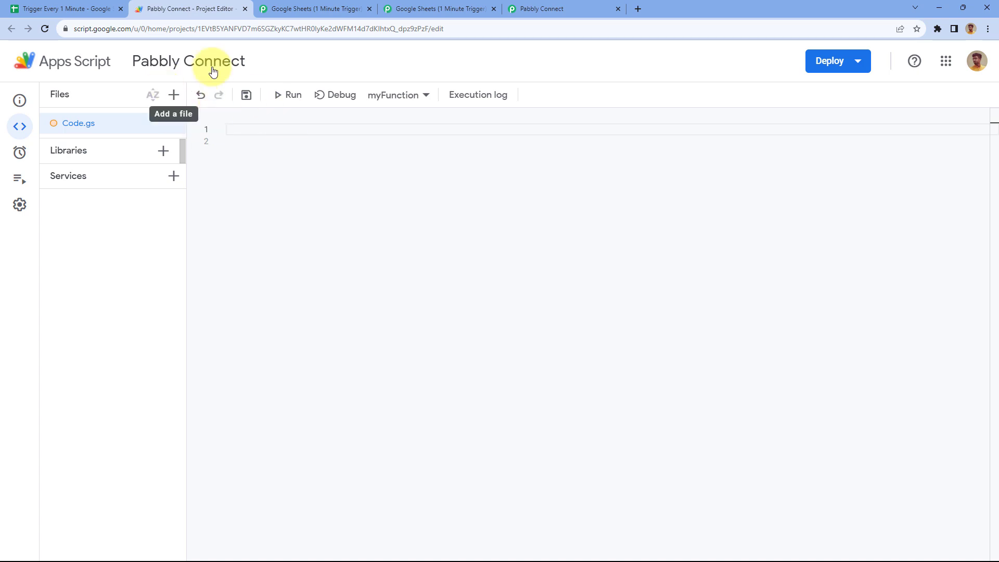
{"action": "key", "text": "ctrl+v"}
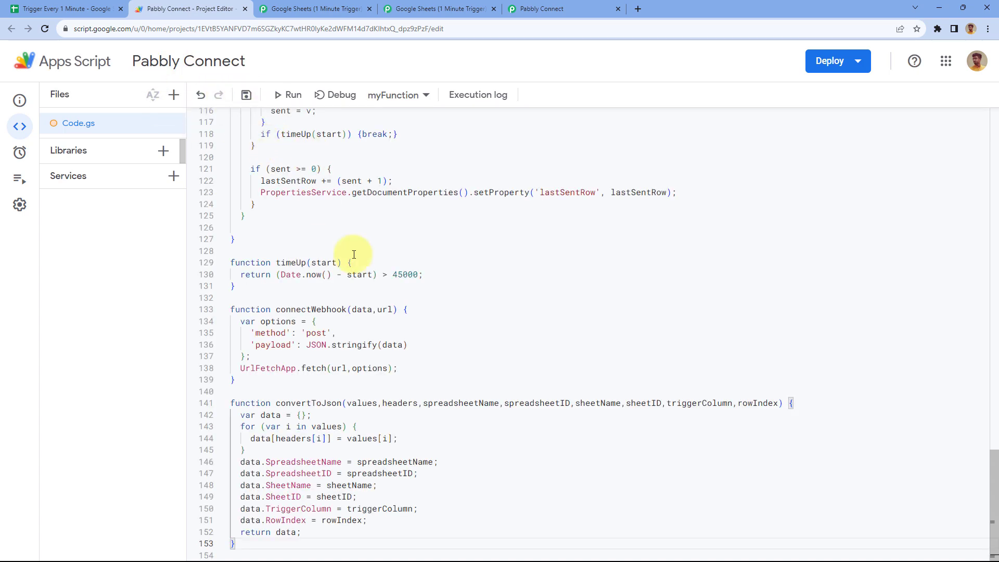
{"action": "scroll", "coordinate": [320, 215], "scroll_direction": "up", "scroll_amount": 2}
{"action": "scroll", "coordinate": [320, 215], "scroll_direction": "up", "scroll_amount": 3}
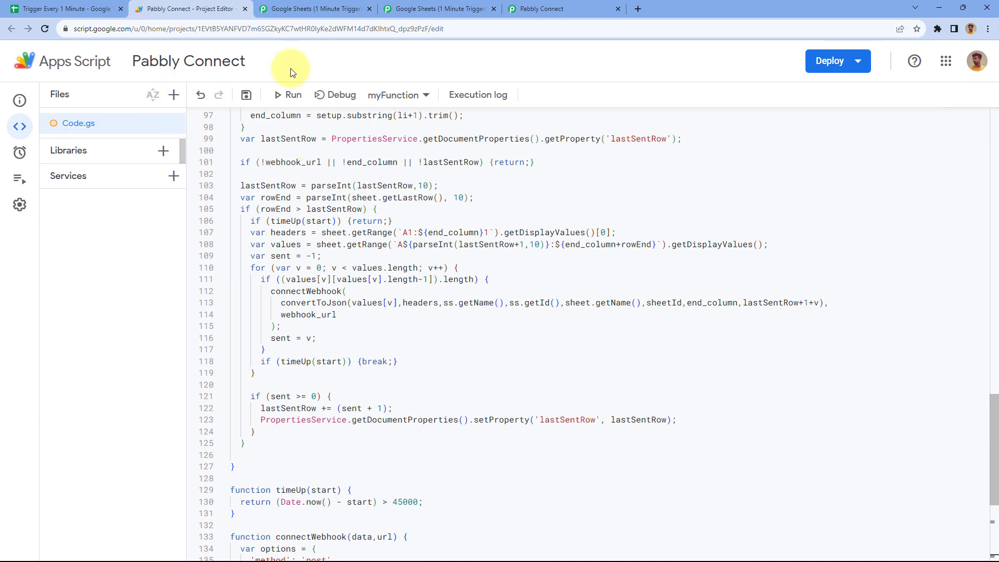
{"action": "left_click", "coordinate": [205, 61]}
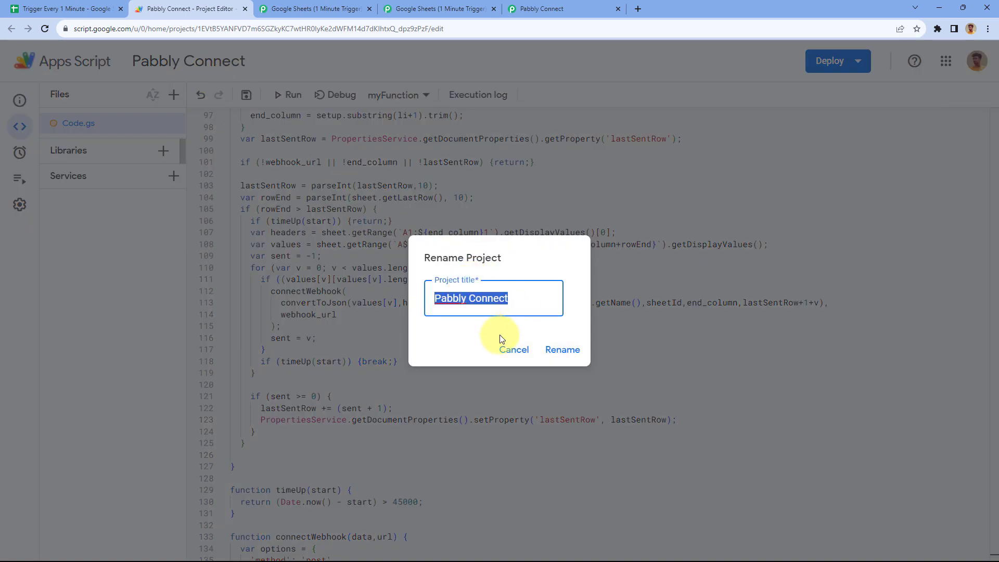
Keep the project name 'Pabbly Connect' and save the project with the pasted script
{"action": "left_click", "coordinate": [514, 349]}
{"action": "scroll", "coordinate": [448, 275], "scroll_direction": "up", "scroll_amount": 4}
{"action": "scroll", "coordinate": [448, 280], "scroll_direction": "up", "scroll_amount": 9}
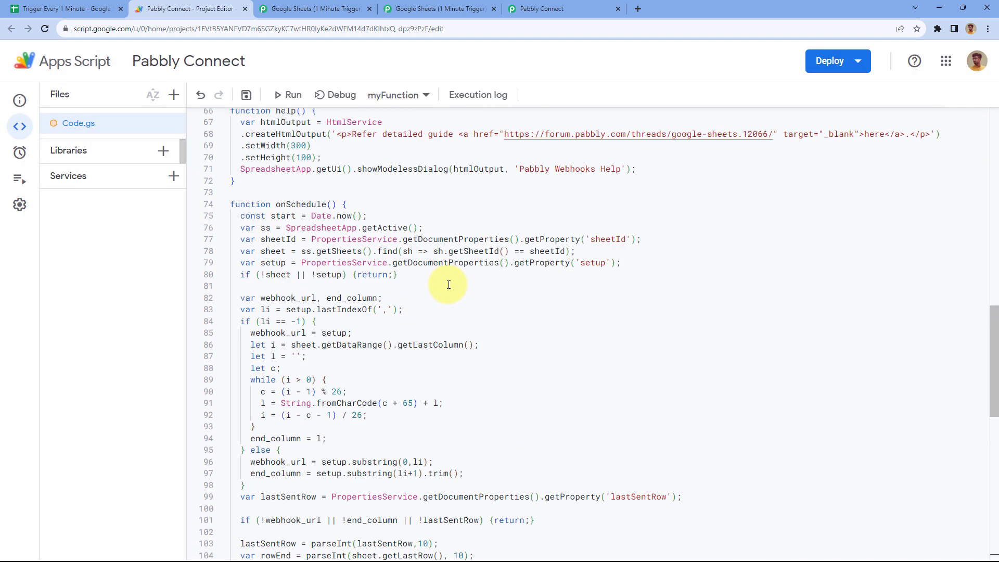
{"action": "left_click", "coordinate": [246, 96]}
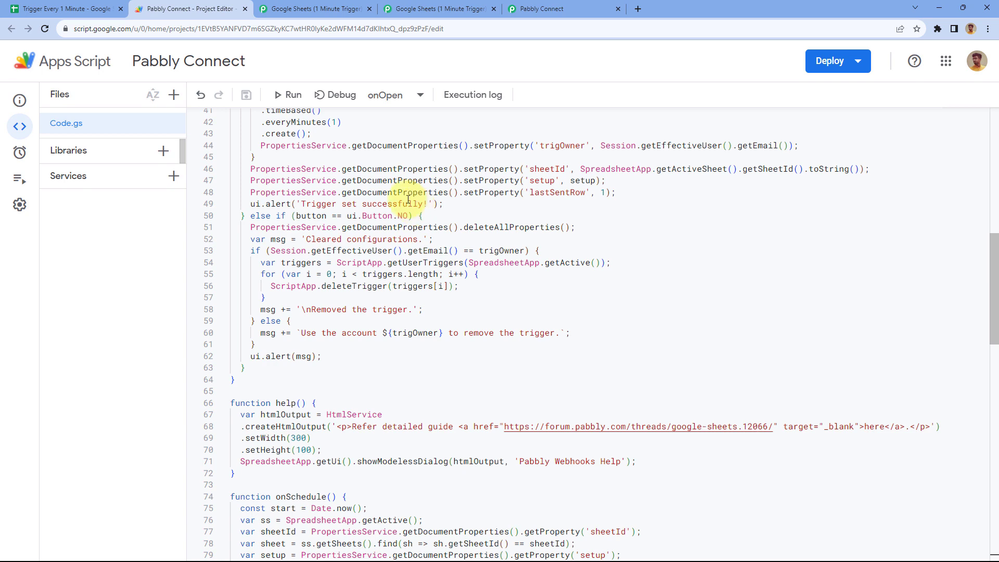
{"action": "left_click", "coordinate": [91, 10]}
Reload the spreadsheet and choose Pabbly Webhooks > Send rows every minute
{"action": "left_click", "coordinate": [46, 29]}
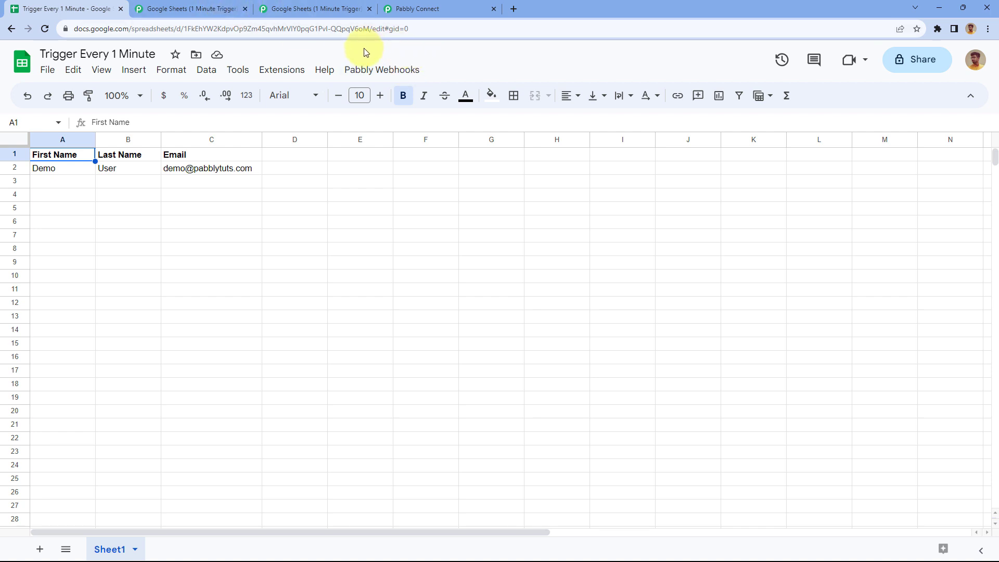
{"action": "left_click", "coordinate": [383, 72]}
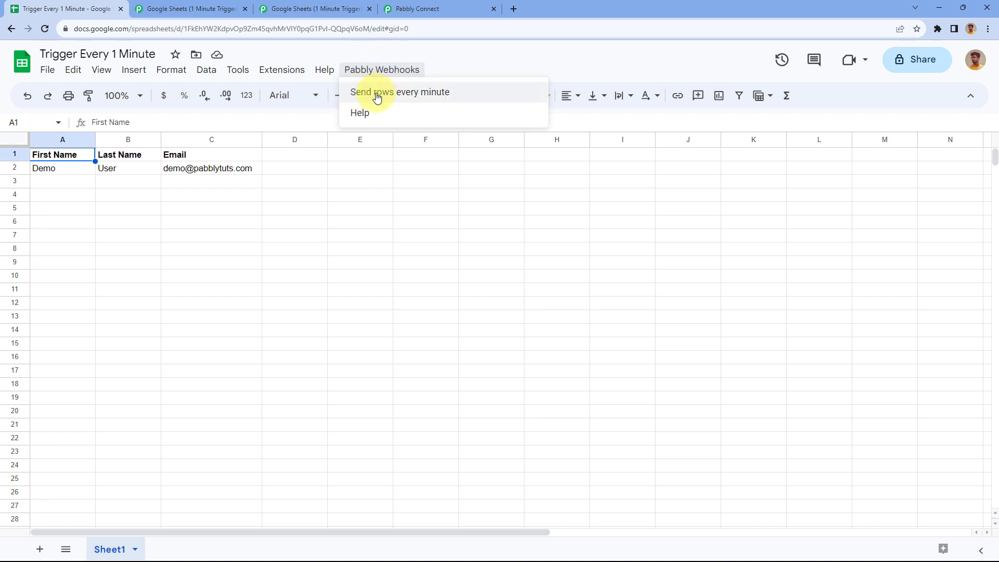
{"action": "left_click", "coordinate": [424, 94]}
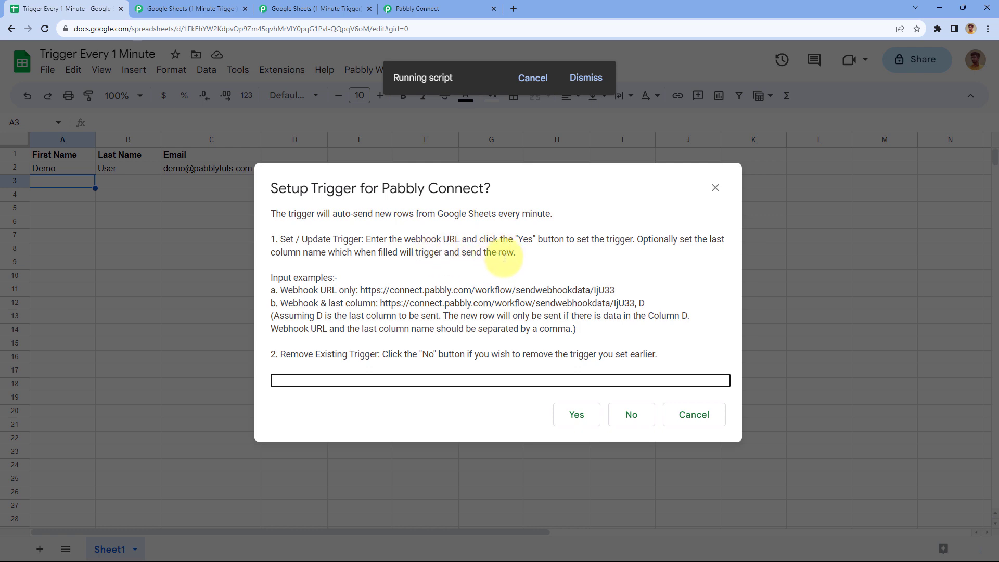
Copy the workflow's webhook URL from Pabbly Connect and return to the Setup Trigger prompt
{"action": "left_click", "coordinate": [469, 5]}
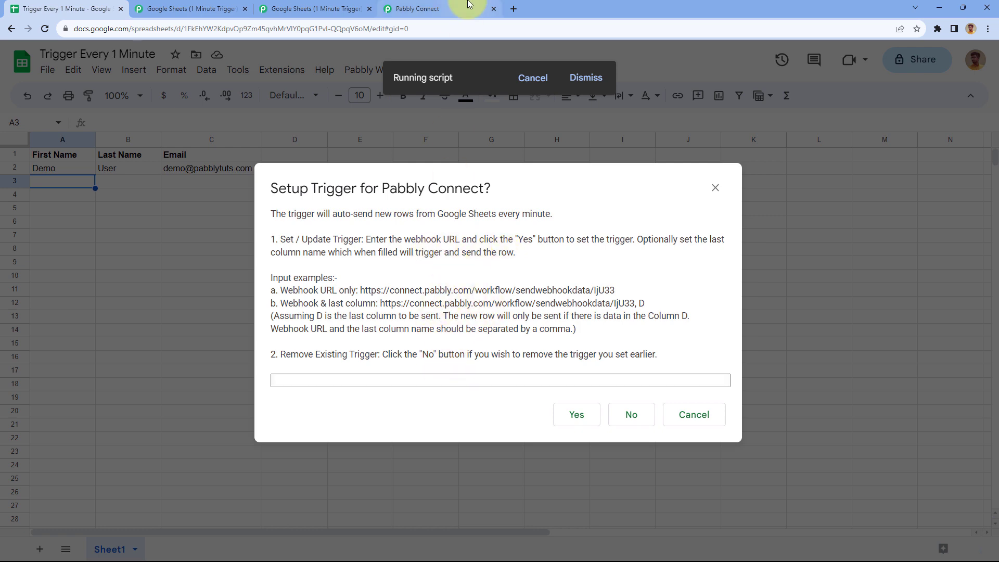
{"action": "left_click", "coordinate": [774, 210]}
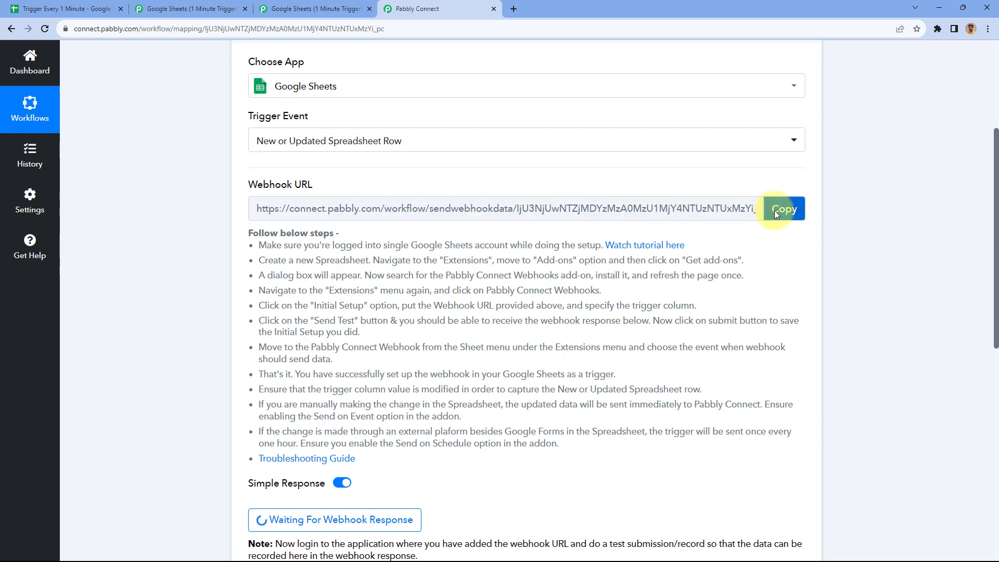
{"action": "left_click", "coordinate": [84, 5]}
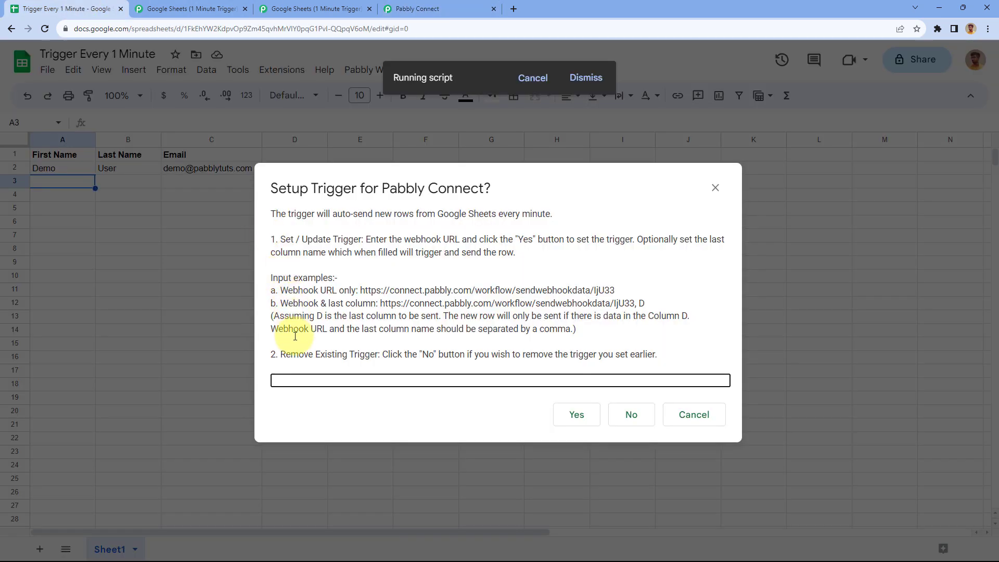
{"action": "left_click", "coordinate": [296, 378]}
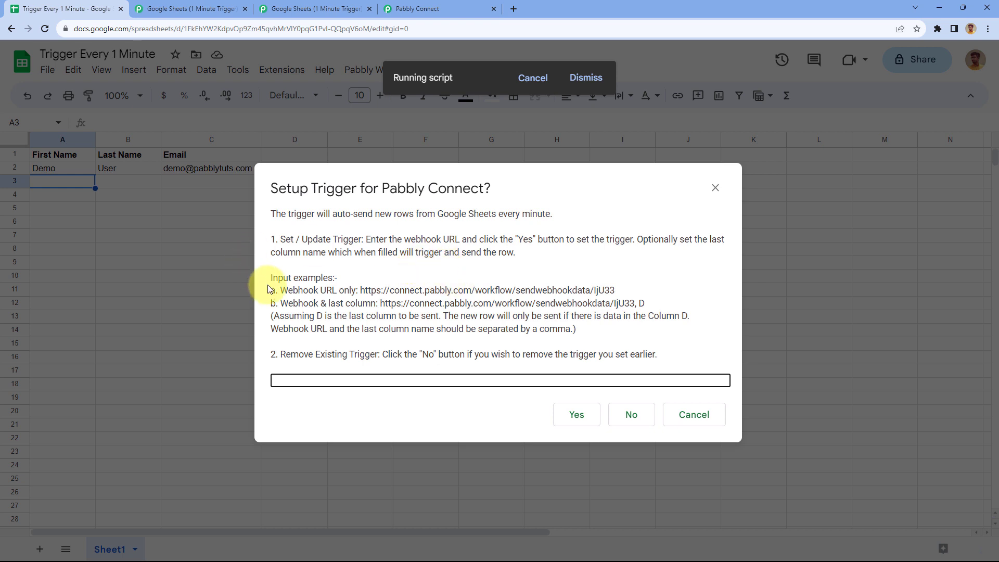
Review the prompt's input examples: webhook URL alone, or webhook URL plus last column D
{"action": "left_click", "coordinate": [312, 291]}
{"action": "left_click_drag", "start_coordinate": [281, 290], "coordinate": [606, 281]}
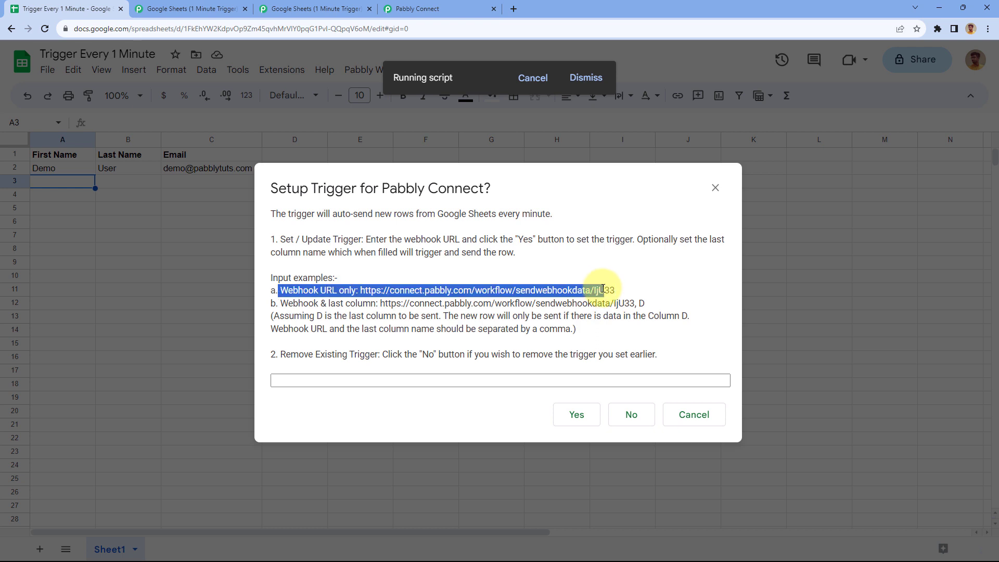
{"action": "left_click", "coordinate": [606, 281]}
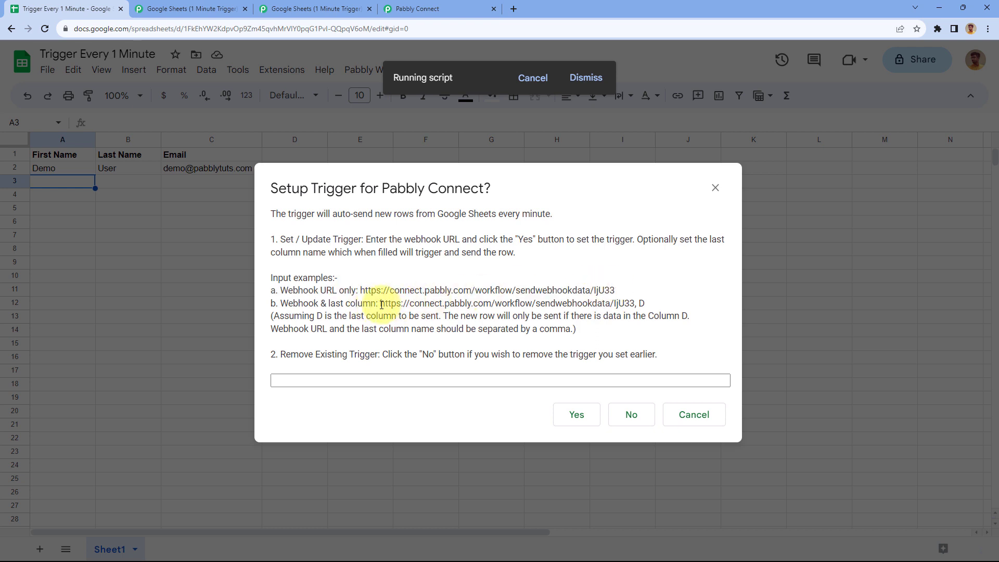
{"action": "left_click_drag", "start_coordinate": [382, 305], "coordinate": [665, 305]}
{"action": "left_click", "coordinate": [641, 304]}
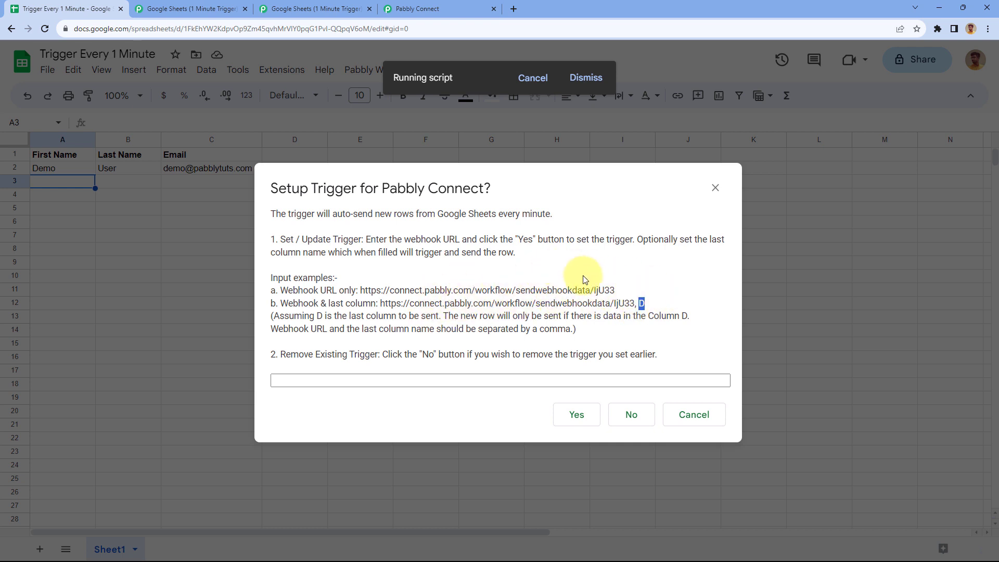
{"action": "left_click", "coordinate": [557, 263]}
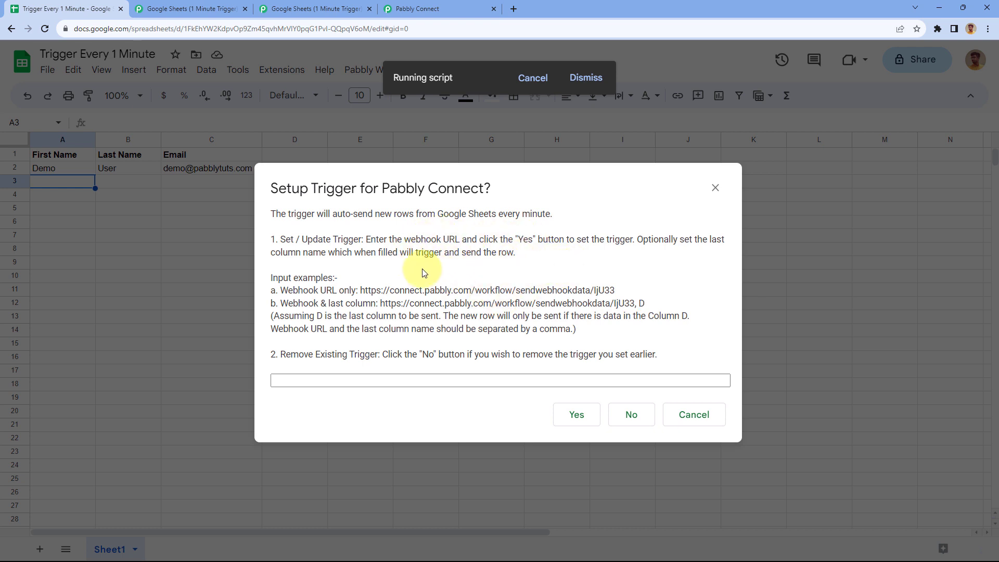
{"action": "left_click_drag", "start_coordinate": [381, 302], "coordinate": [631, 307]}
{"action": "left_click", "coordinate": [636, 307]}
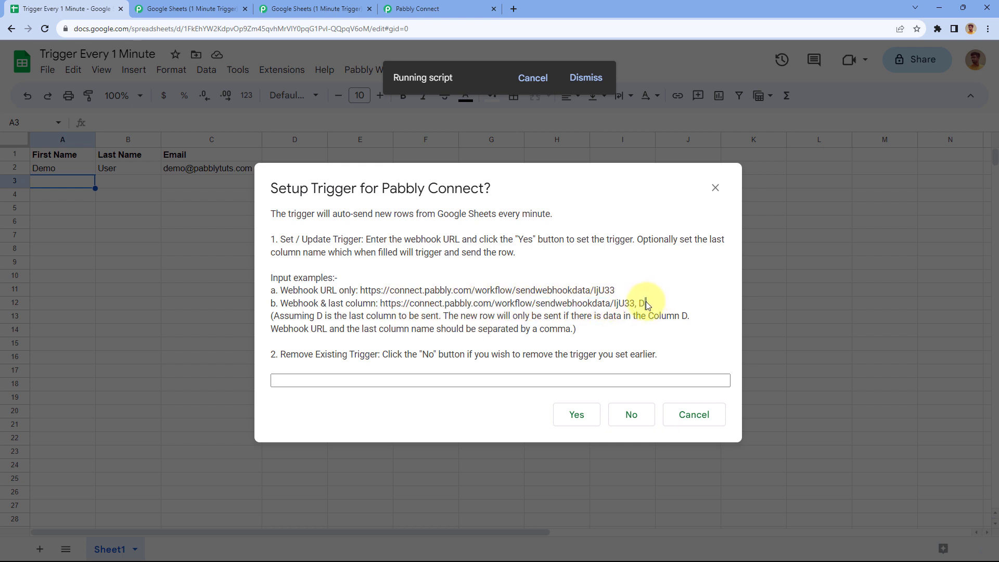
{"action": "left_click", "coordinate": [643, 303]}
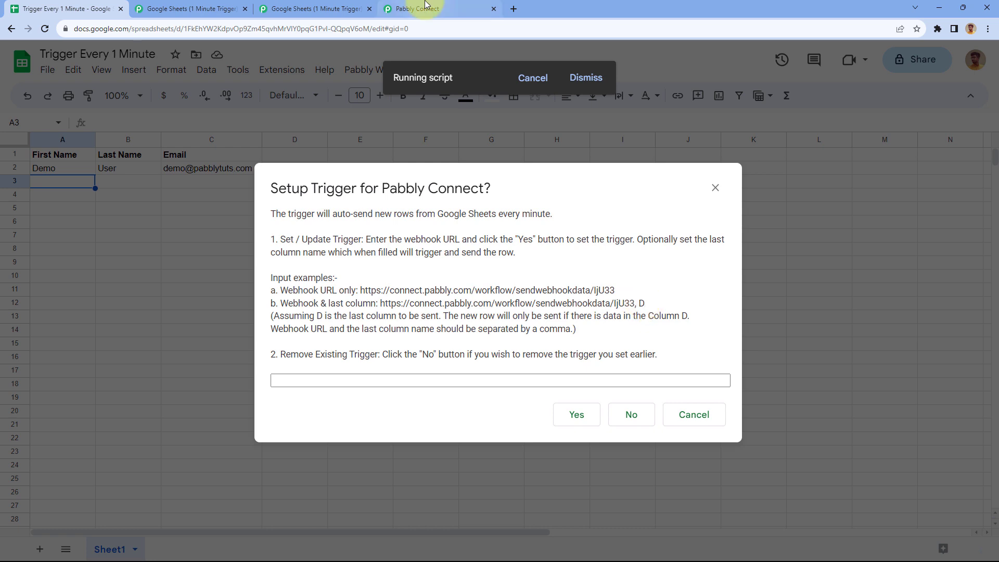
{"action": "left_click", "coordinate": [425, 8]}
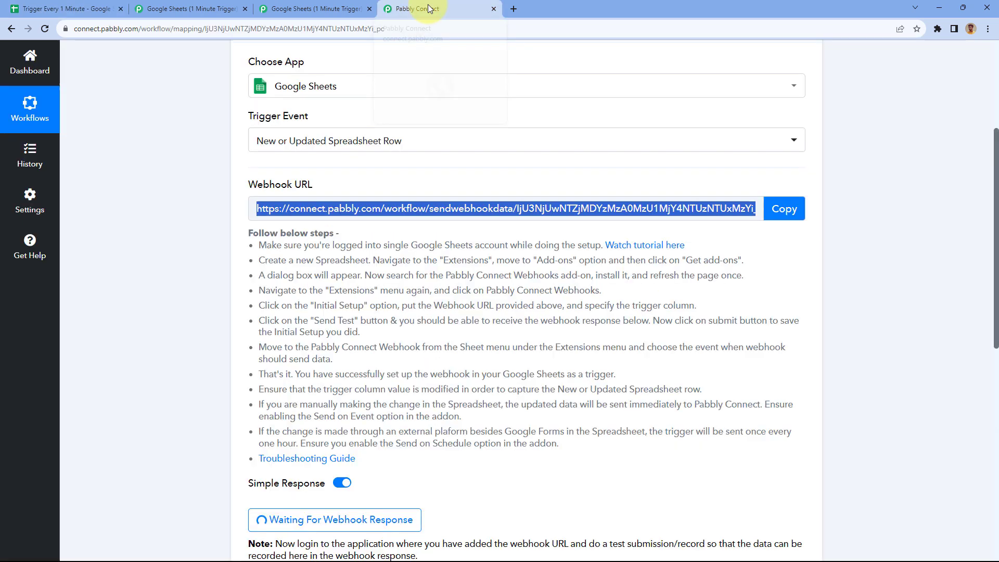
{"action": "left_click", "coordinate": [88, 10]}
Paste the workflow's webhook URL with ', C' appended into the trigger prompt, confirm, and dismiss the success message
{"action": "left_click", "coordinate": [291, 381]}
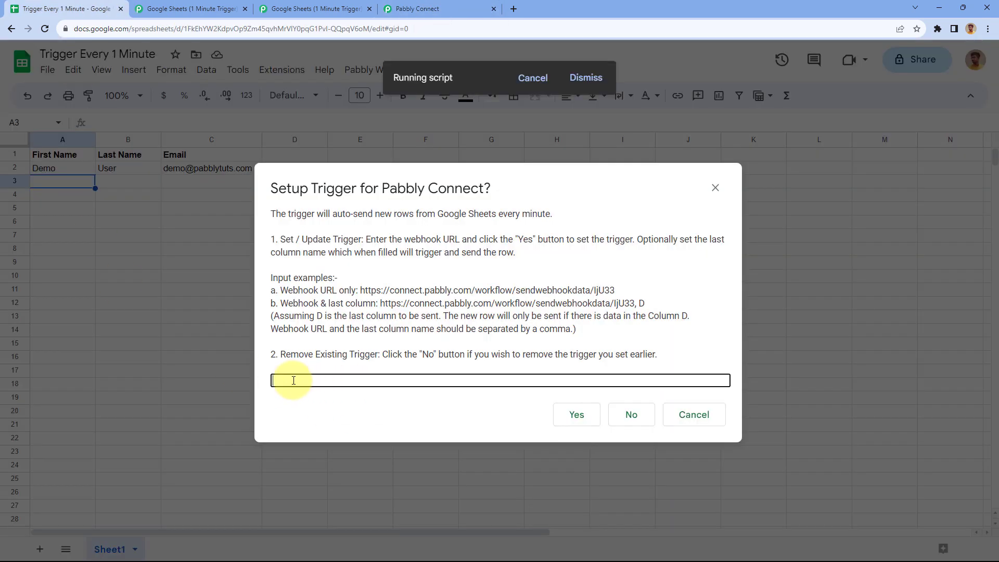
{"action": "right_click", "coordinate": [293, 381]}
{"action": "left_click", "coordinate": [318, 278]}
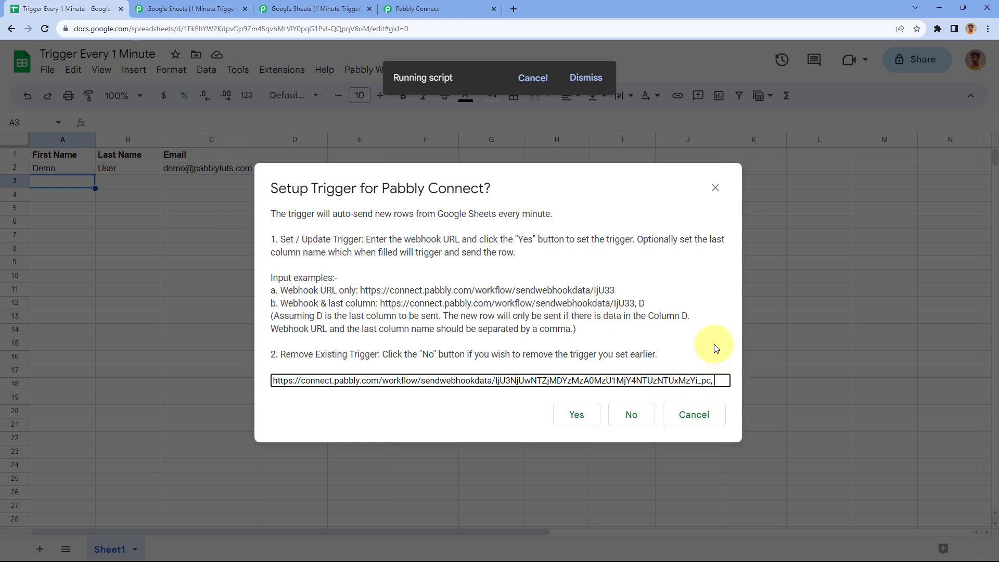
{"action": "type", "text": "C"}
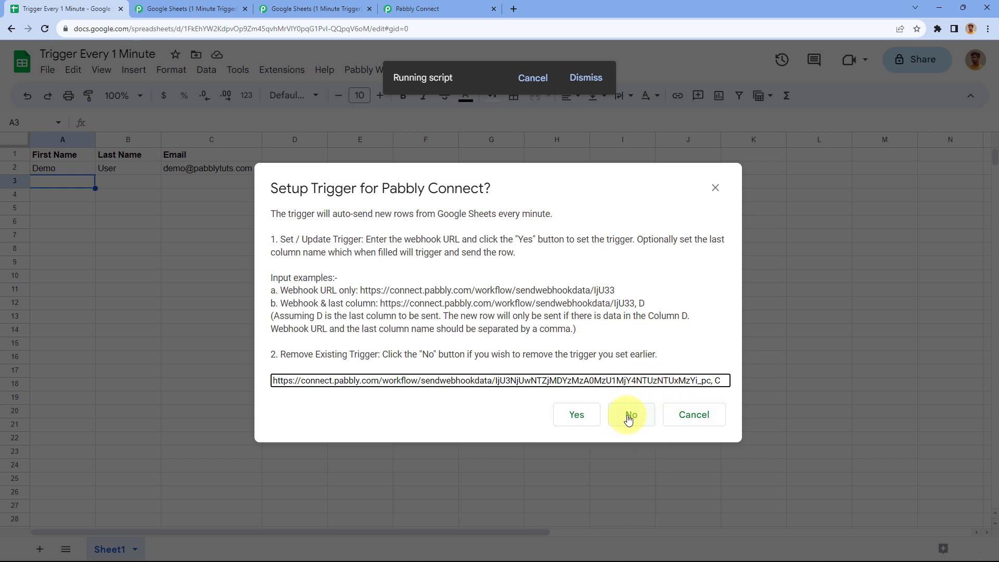
{"action": "left_click", "coordinate": [577, 416]}
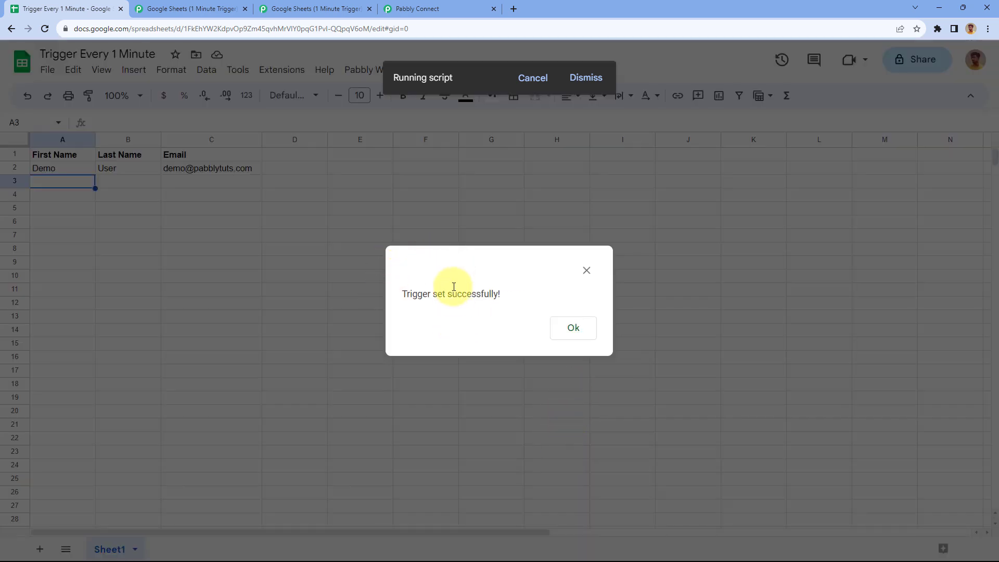
{"action": "left_click", "coordinate": [585, 270]}
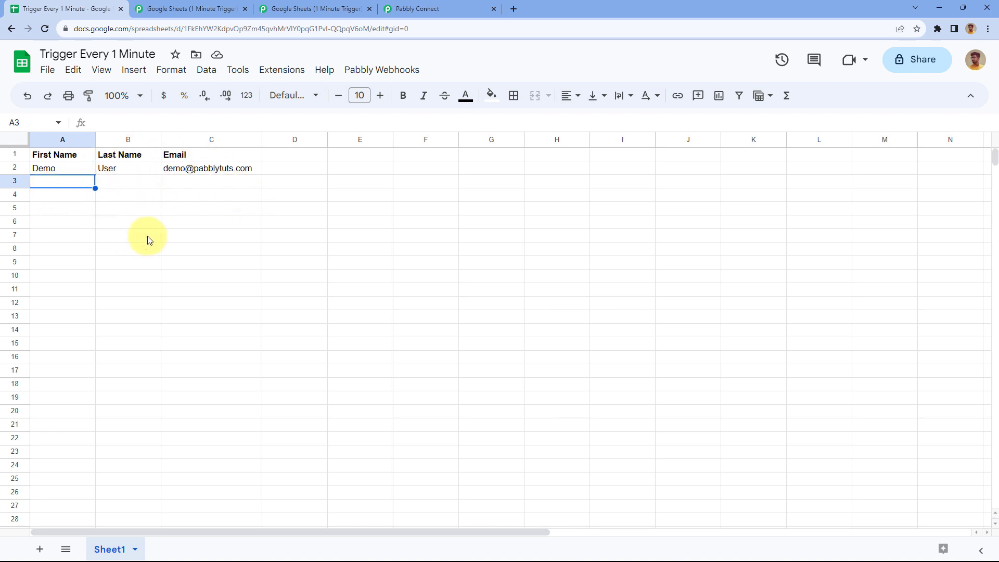
{"action": "left_click", "coordinate": [440, 6]}
{"action": "scroll", "coordinate": [193, 237], "scroll_direction": "down", "scroll_amount": 3}
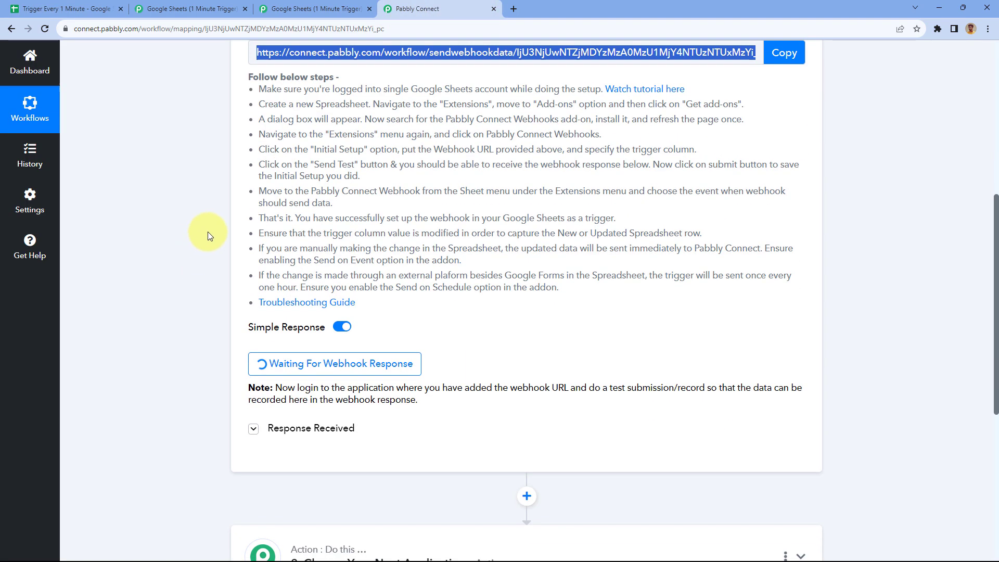
{"action": "scroll", "coordinate": [183, 245], "scroll_direction": "down", "scroll_amount": 2}
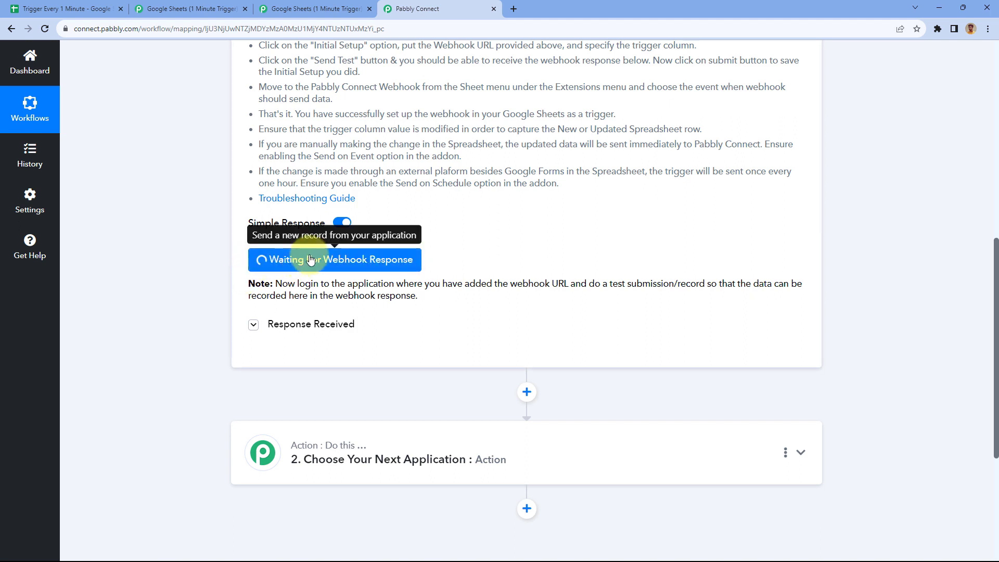
{"action": "left_click", "coordinate": [62, 9]}
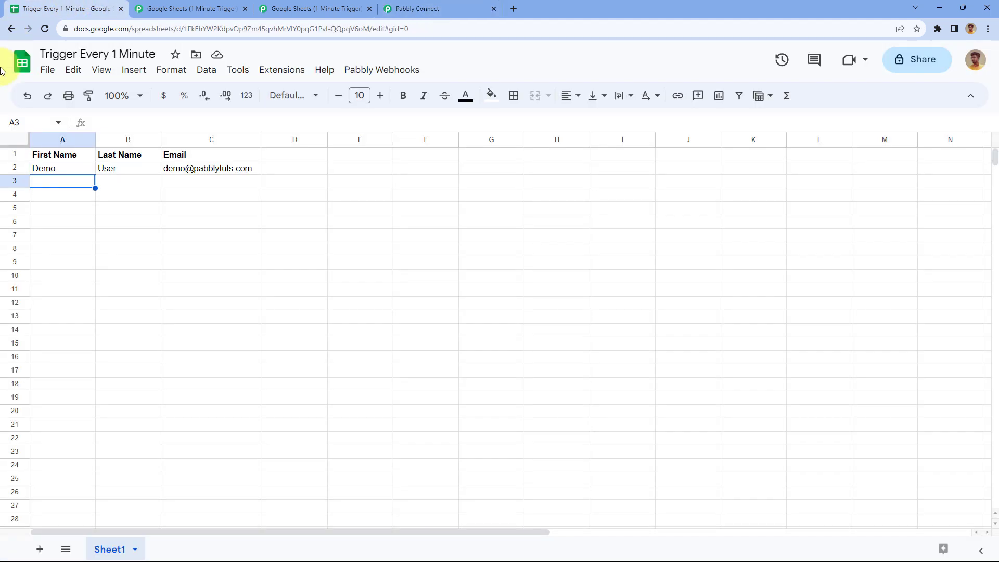
{"action": "left_click_drag", "start_coordinate": [67, 170], "coordinate": [183, 171]}
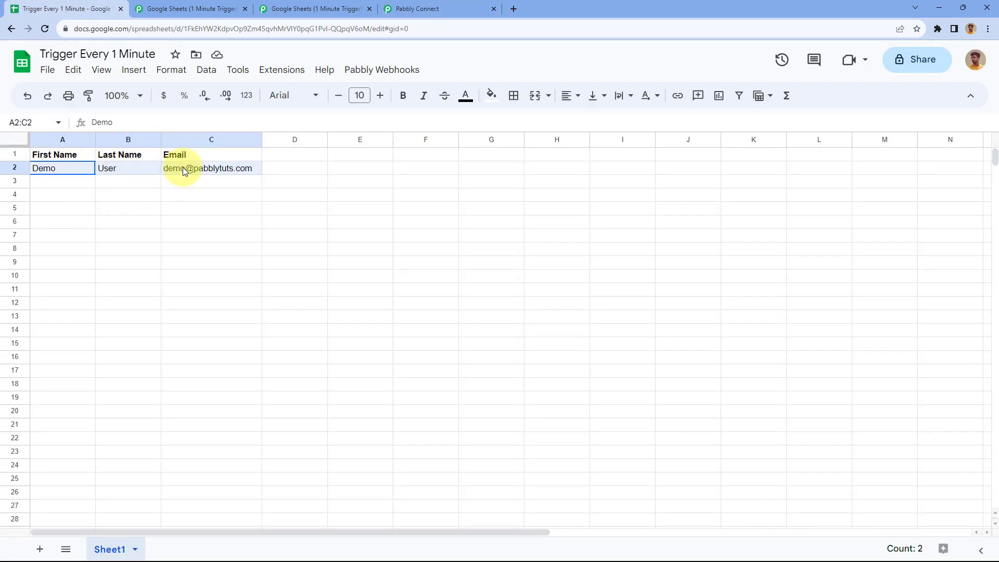
{"action": "left_click", "coordinate": [65, 182]}
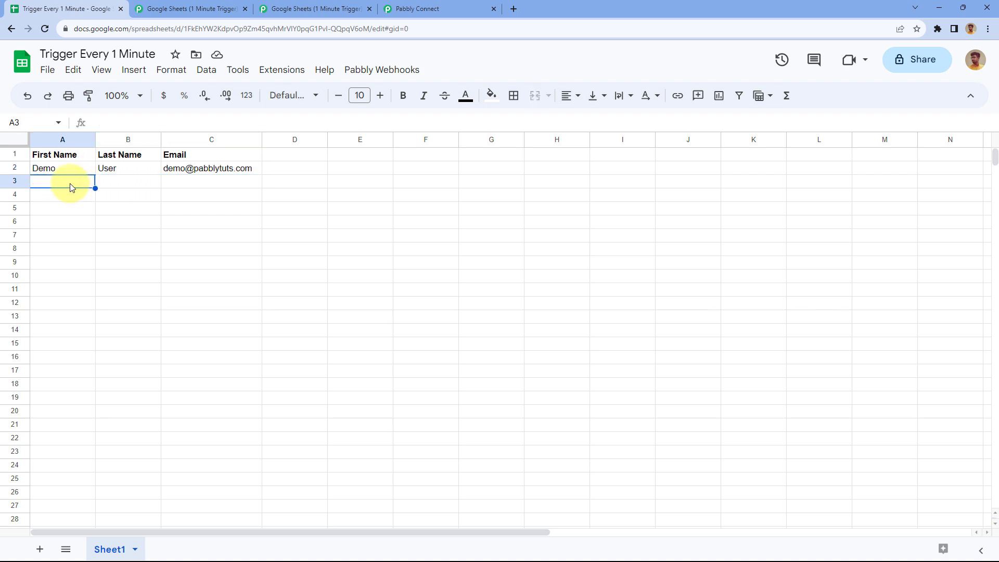
{"action": "left_click", "coordinate": [431, 4]}
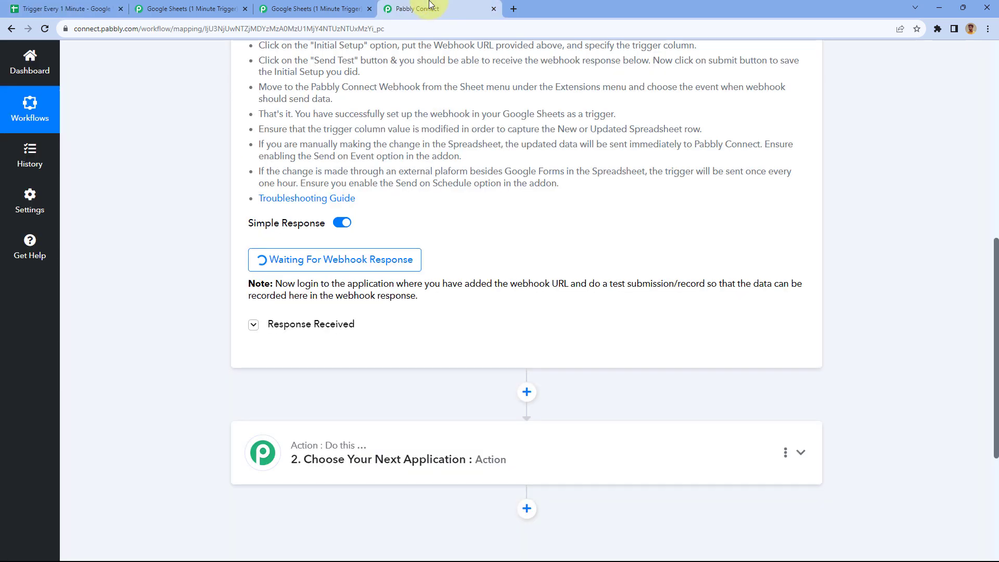
{"action": "left_click", "coordinate": [82, 10]}
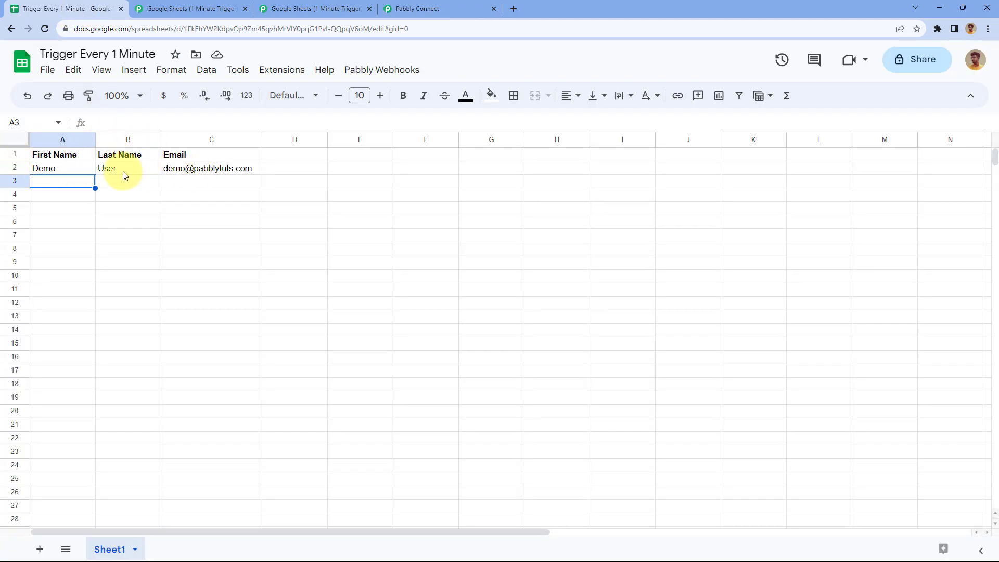
{"action": "left_click", "coordinate": [467, 3]}
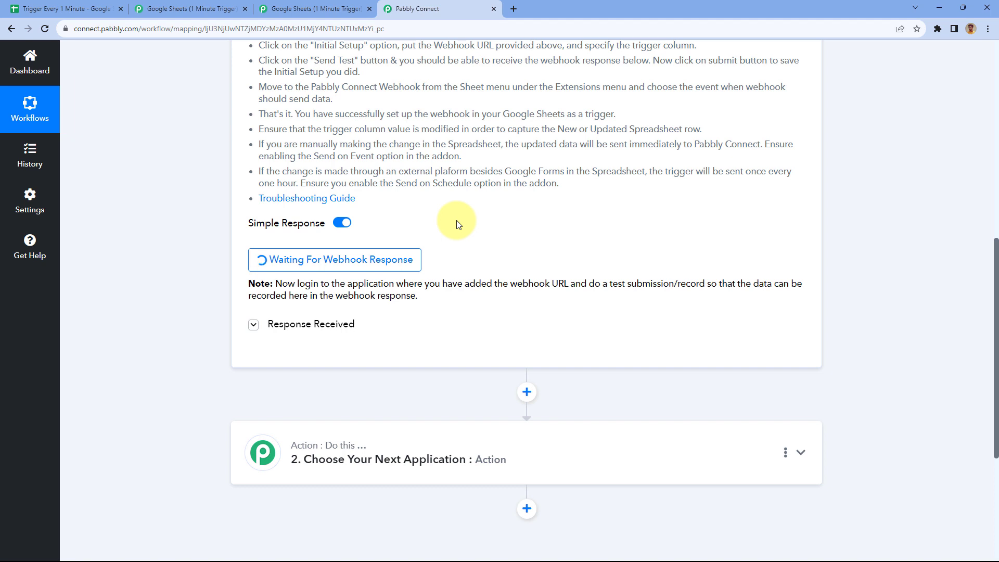
{"action": "left_click", "coordinate": [89, 9]}
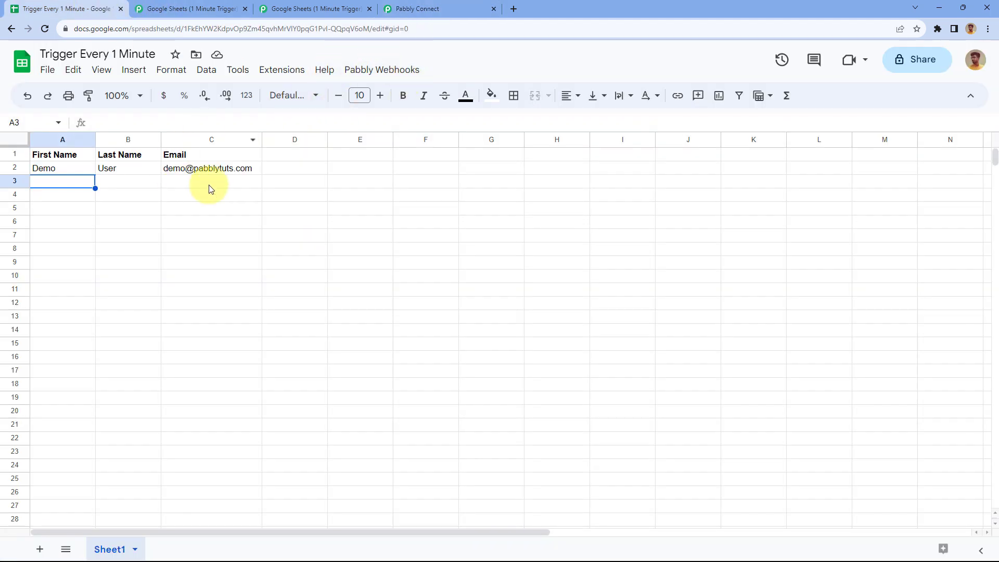
{"action": "left_click_drag", "start_coordinate": [59, 157], "coordinate": [219, 159]}
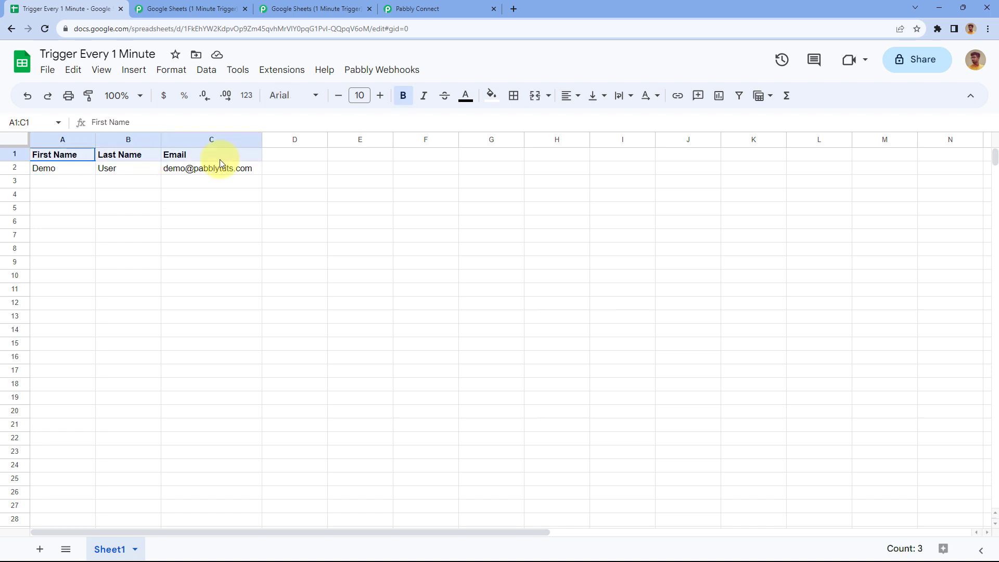
{"action": "left_click_drag", "start_coordinate": [58, 170], "coordinate": [305, 173]}
Compare Pabbly Connect's received First Name (Demo), Last Name (User) and Email values against the sheet's row 2
{"action": "left_click", "coordinate": [186, 172]}
{"action": "left_click", "coordinate": [446, 9]}
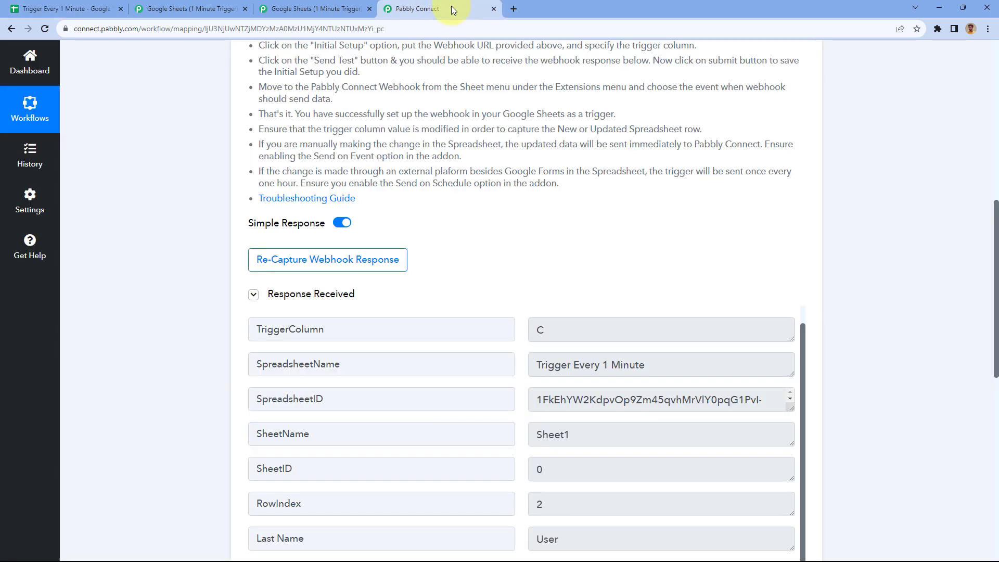
{"action": "scroll", "coordinate": [458, 231], "scroll_direction": "down", "scroll_amount": 2}
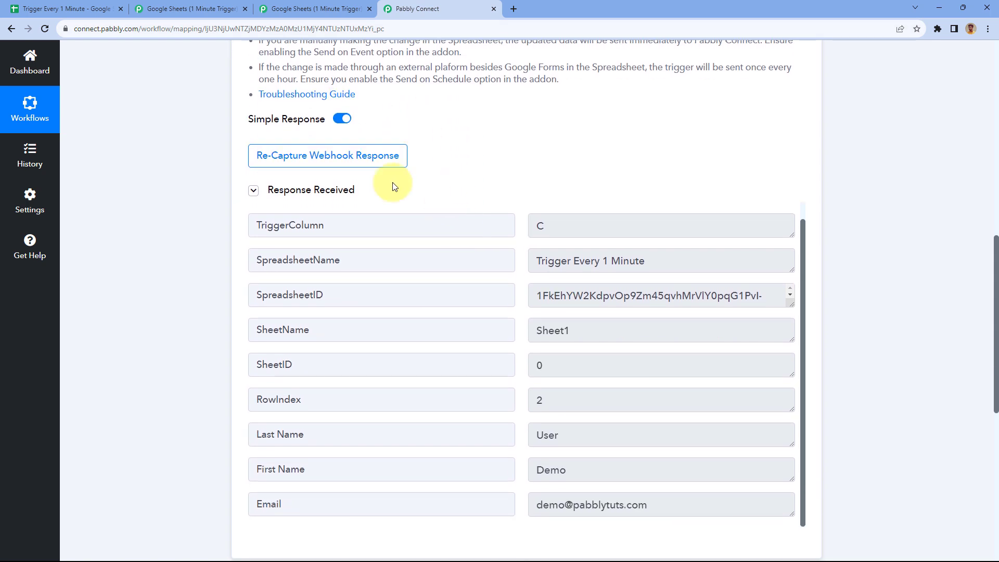
{"action": "scroll", "coordinate": [486, 202], "scroll_direction": "down", "scroll_amount": 2}
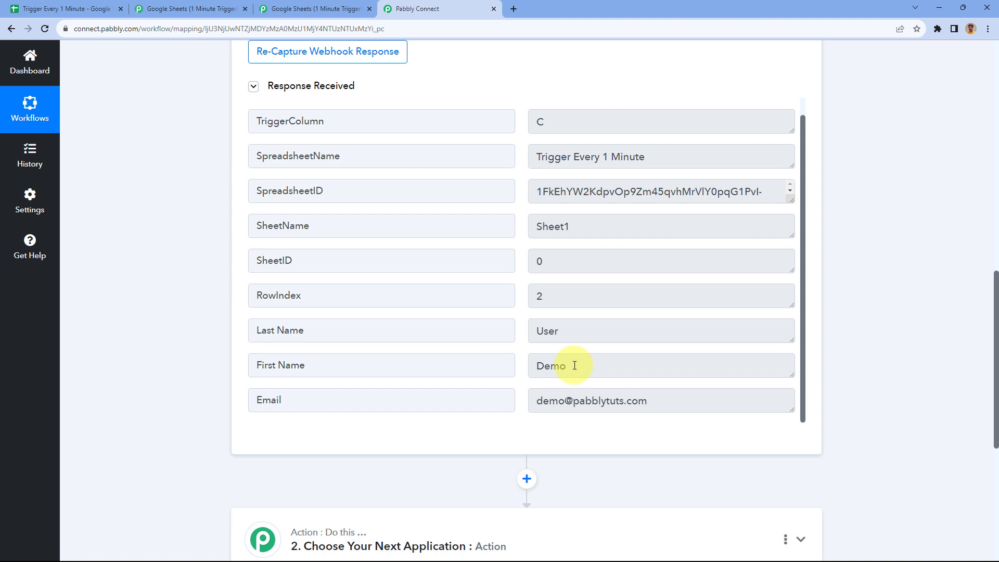
{"action": "left_click", "coordinate": [574, 365]}
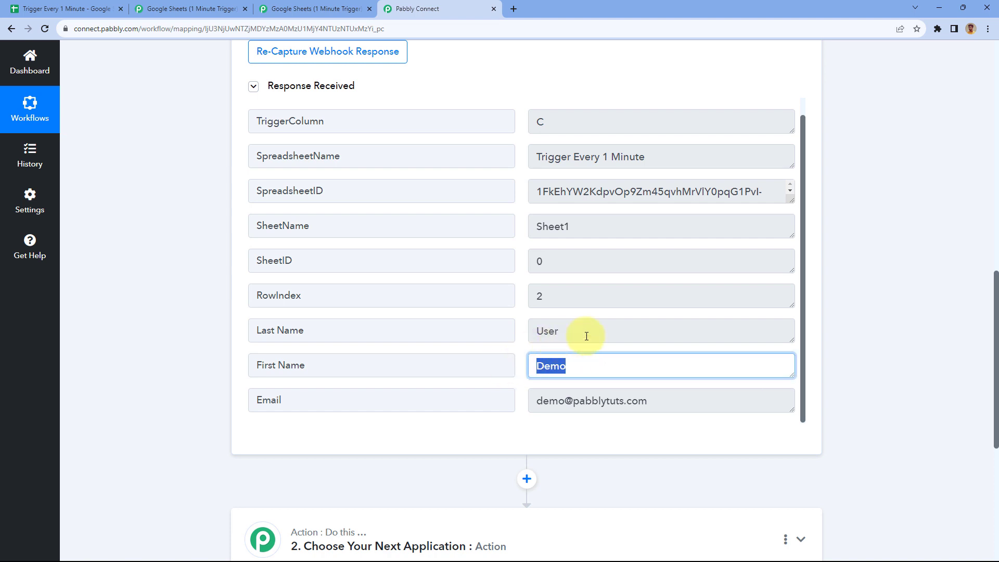
{"action": "left_click", "coordinate": [530, 331]}
{"action": "left_click", "coordinate": [672, 401]}
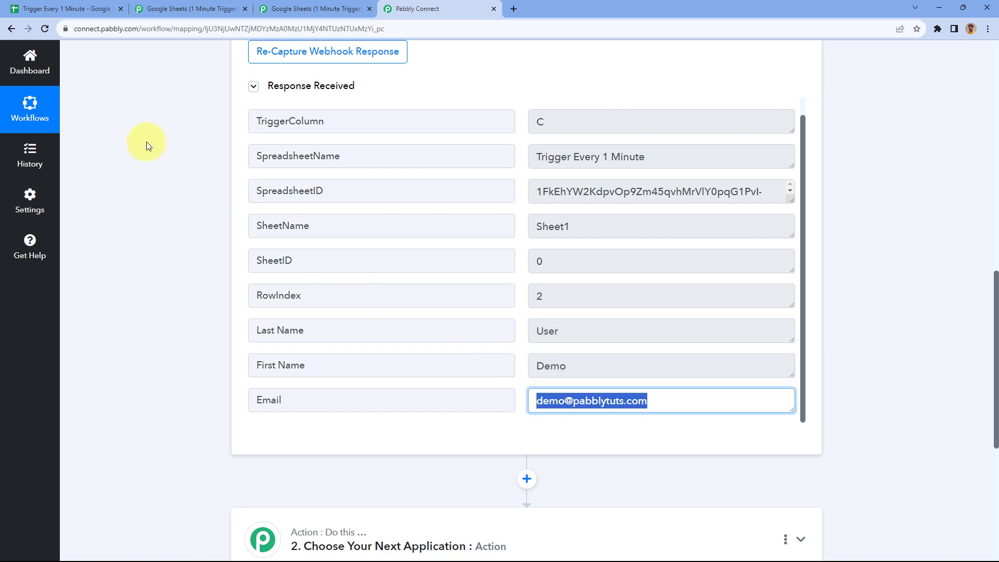
{"action": "left_click", "coordinate": [78, 9]}
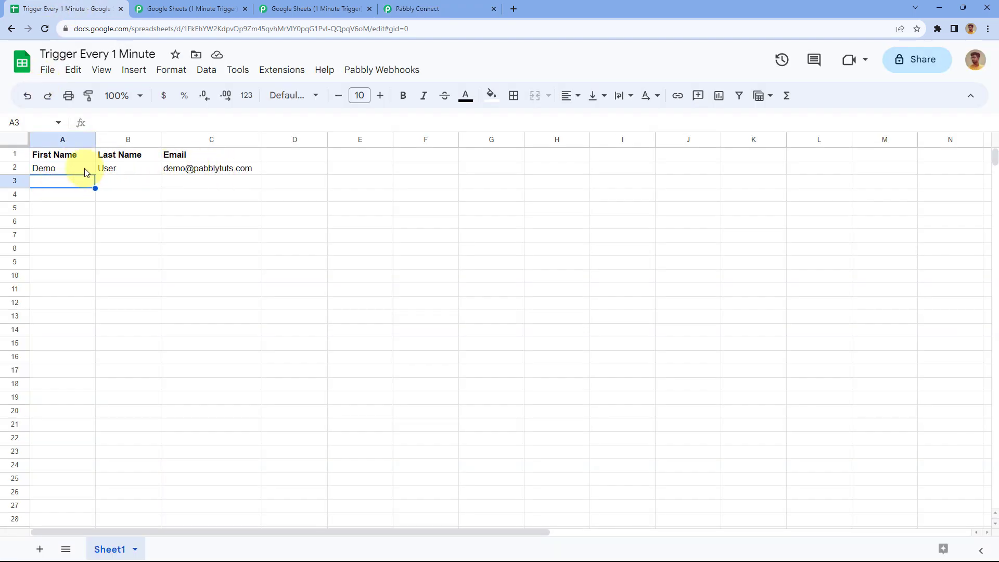
{"action": "left_click", "coordinate": [425, 7]}
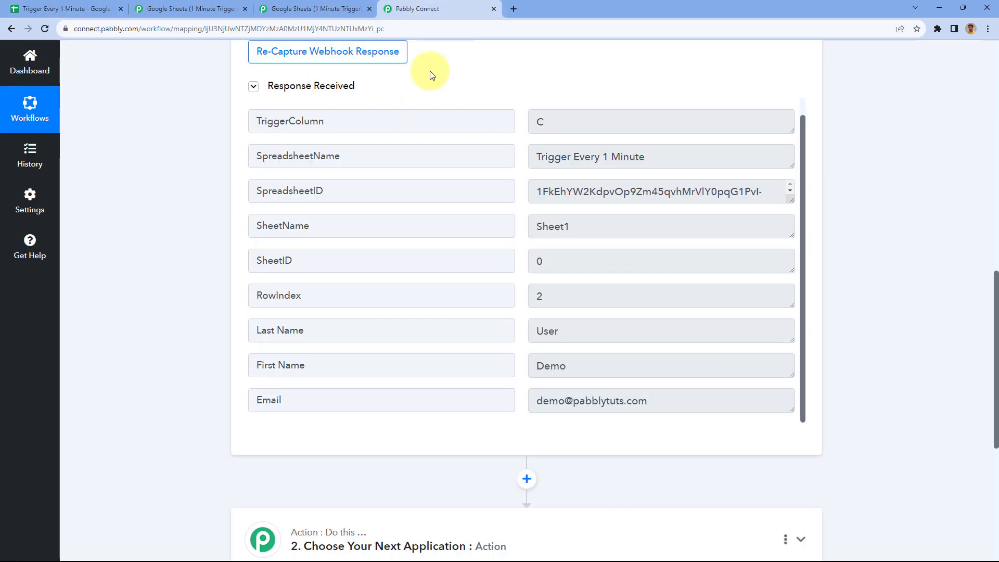
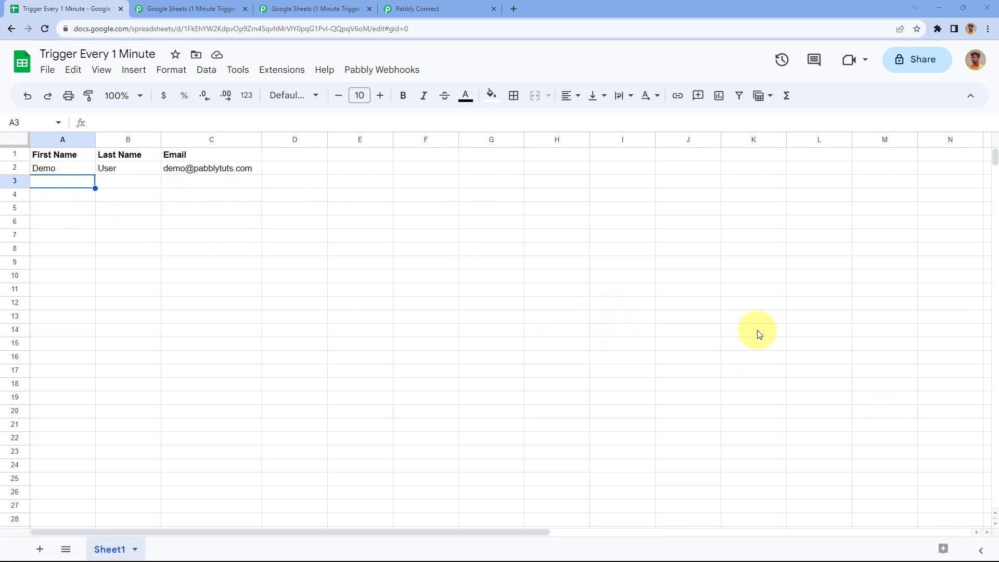
Type 'Tes' into A3, erase it, and move down so row 3 stays empty
{"action": "mouse_move", "coordinate": [966, 539]}
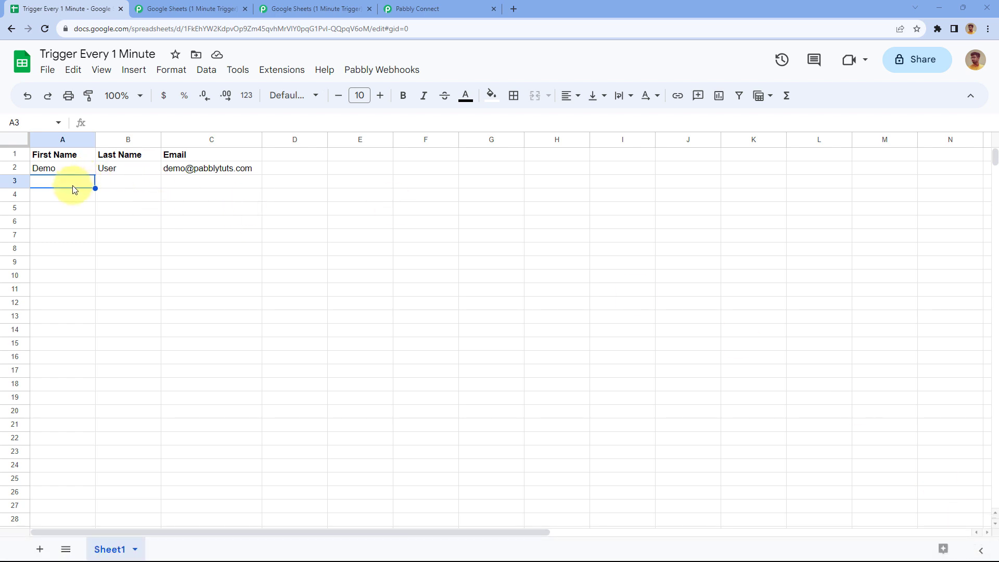
{"action": "type", "text": "Test"}
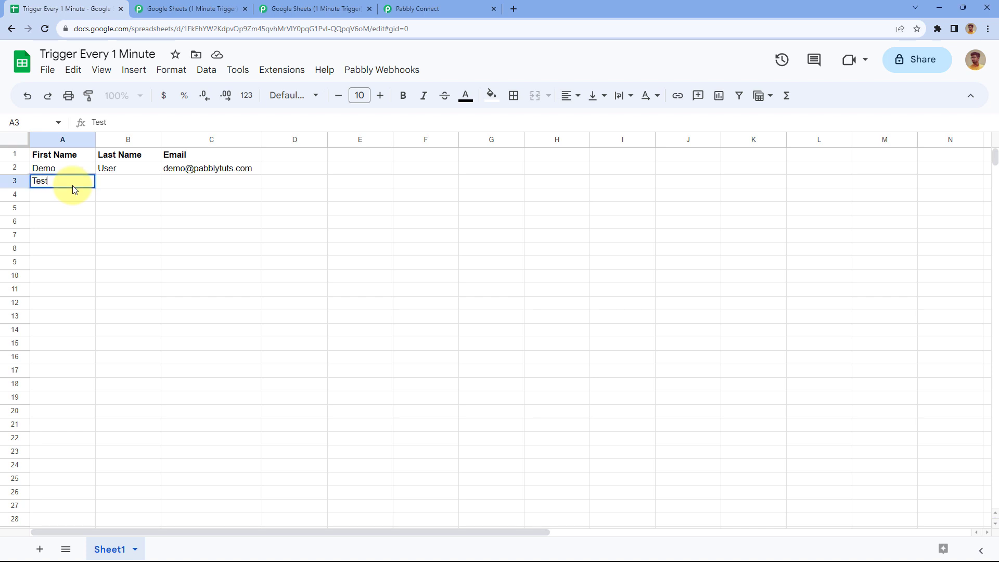
{"action": "key", "text": "BackSpace"}
{"action": "key", "text": "BackSpace"}
{"action": "key", "text": "BackSpace"}
{"action": "key", "text": "Return"}
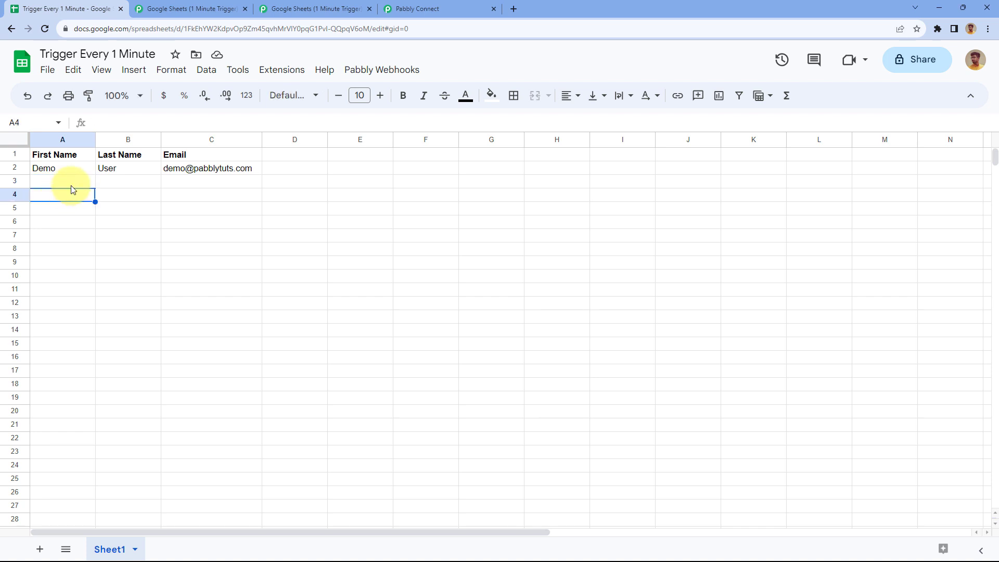
Re-capture the Google Sheets trigger's webhook response and confirm, discarding the Demo row
{"action": "left_click", "coordinate": [435, 6]}
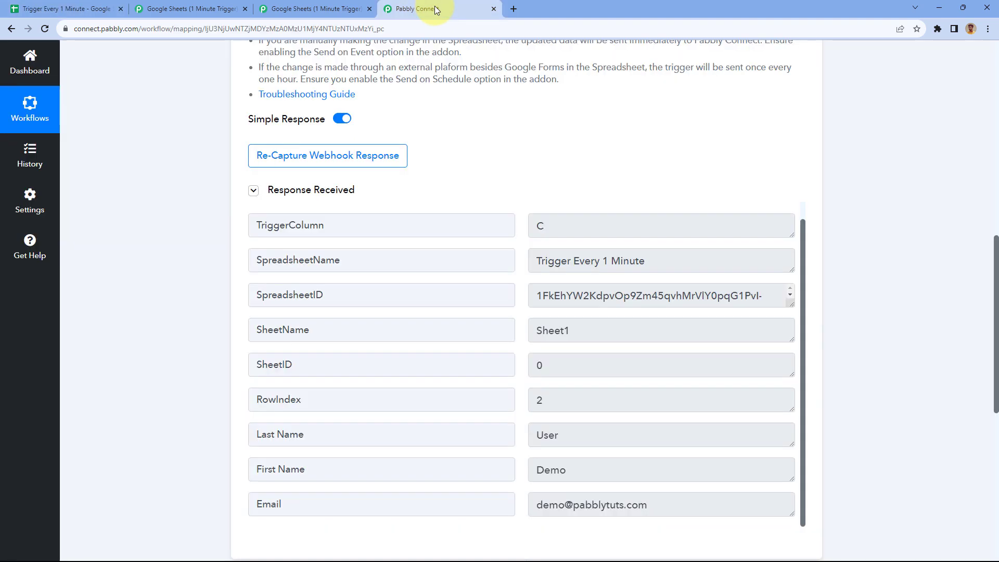
{"action": "left_click", "coordinate": [294, 159]}
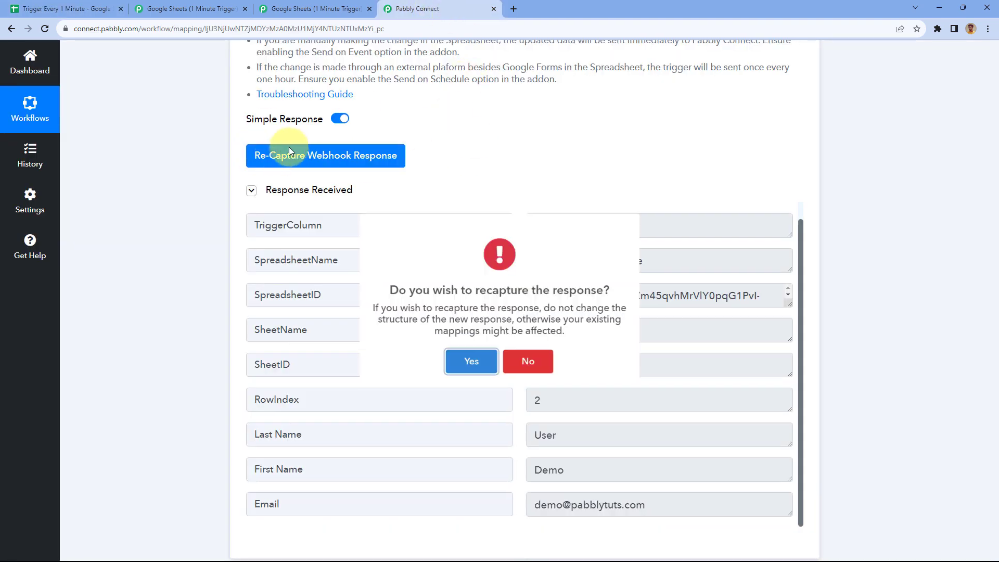
{"action": "left_click", "coordinate": [465, 373]}
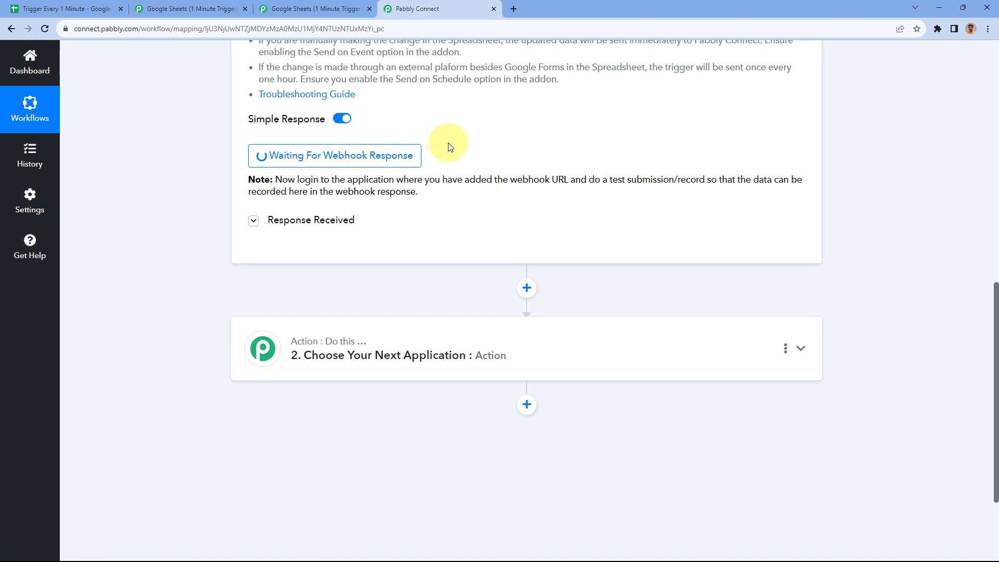
Enter first name Test, last name User and a test e-mail address in row 3
{"action": "left_click", "coordinate": [47, 6]}
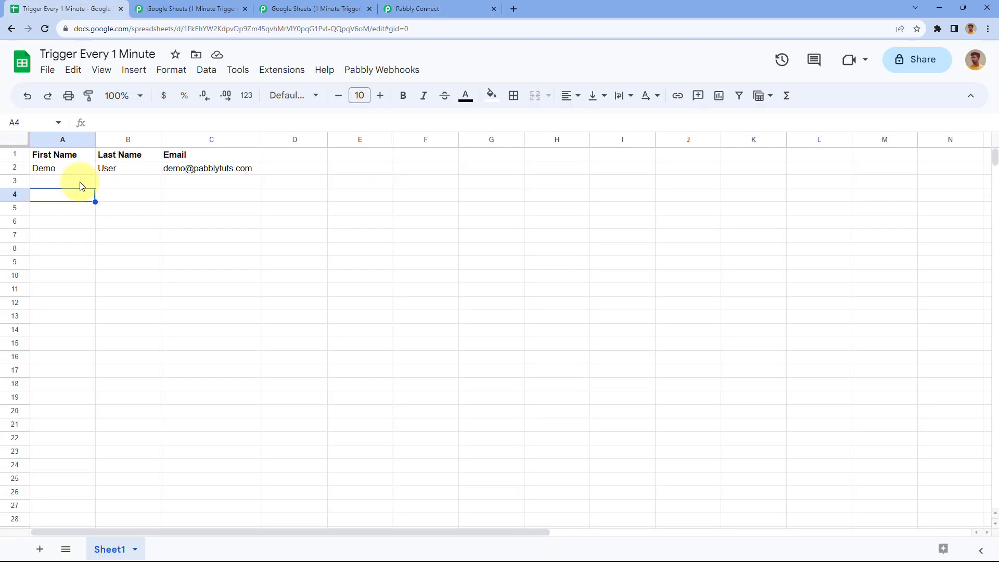
{"action": "left_click", "coordinate": [59, 183]}
{"action": "type", "text": "Test"}
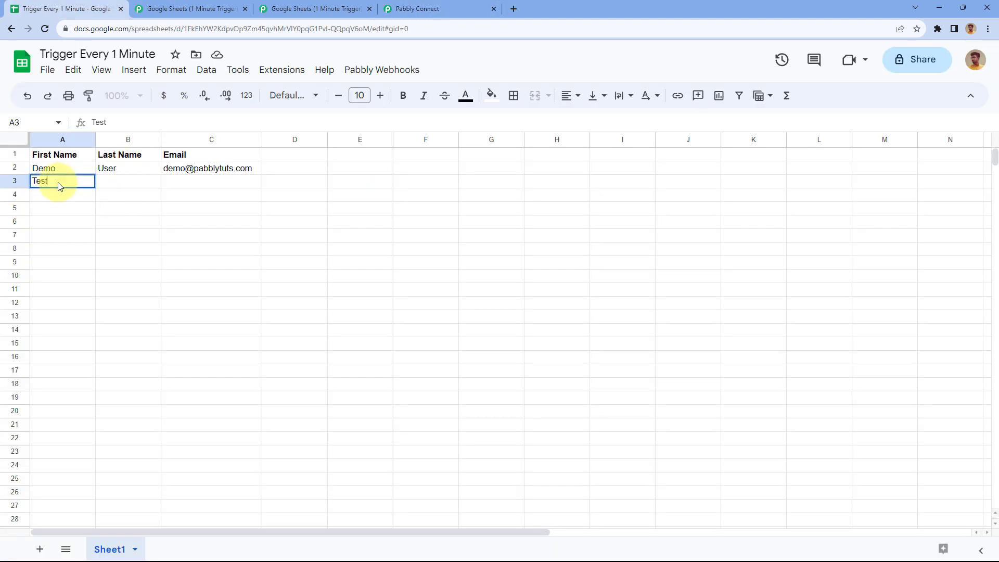
{"action": "key", "text": "Tab"}
{"action": "type", "text": "User"}
{"action": "key", "text": "Tab"}
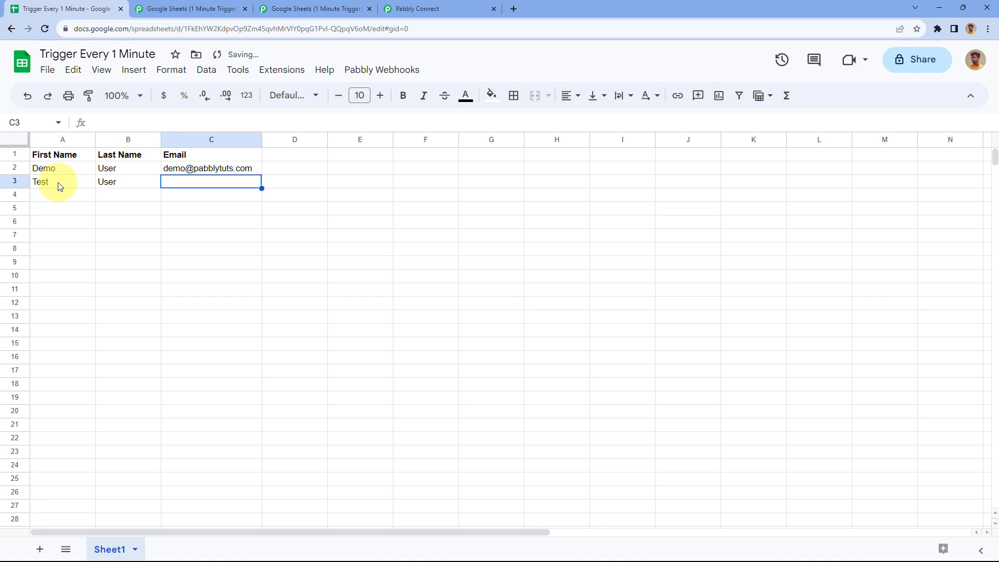
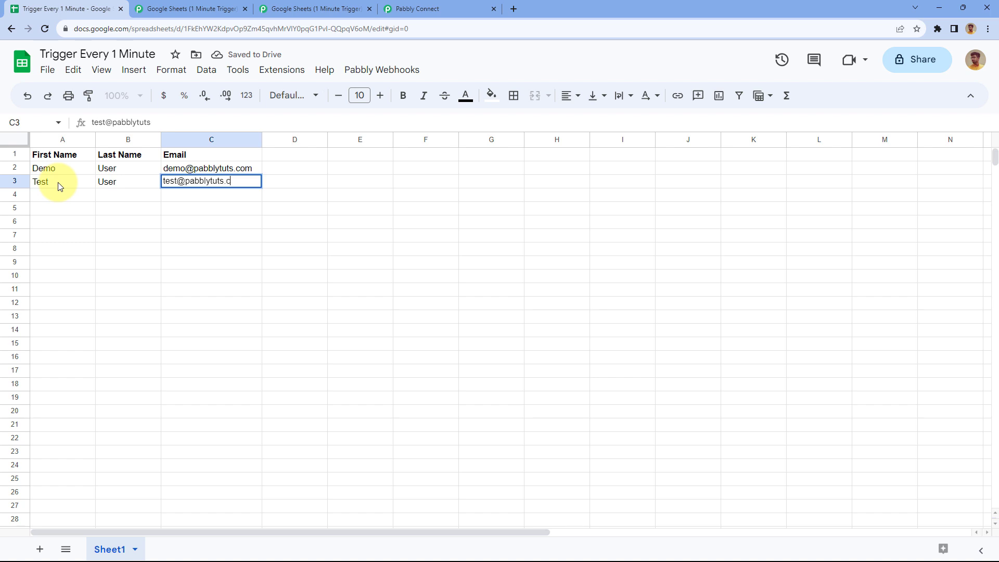
{"action": "key", "text": "Tab"}
{"action": "key", "text": "Return"}
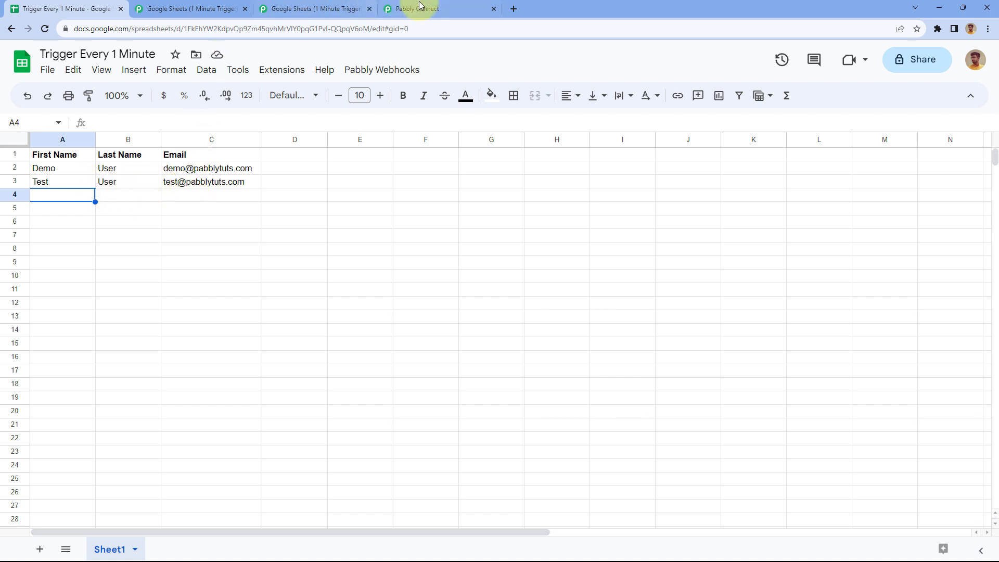
Compare the captured response with the sheet, confirming Test User at RowIndex 3, then collapse the trigger
{"action": "left_click", "coordinate": [435, 6]}
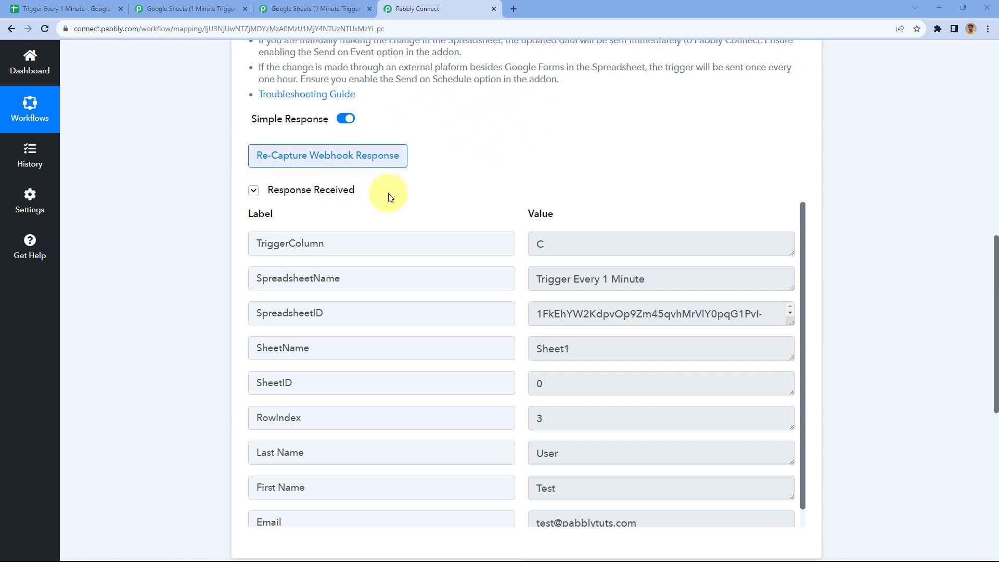
{"action": "left_click", "coordinate": [100, 5]}
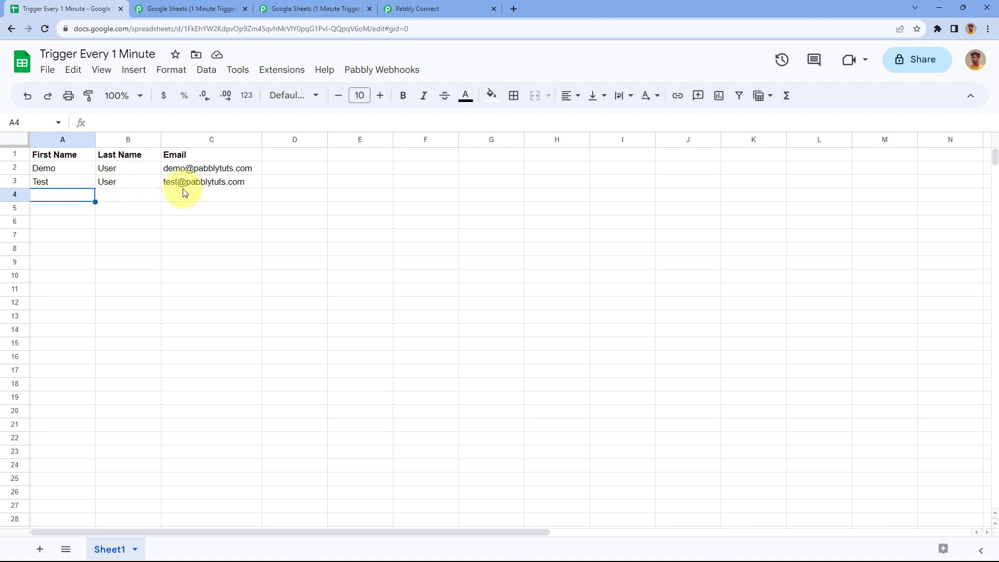
{"action": "left_click", "coordinate": [403, 4]}
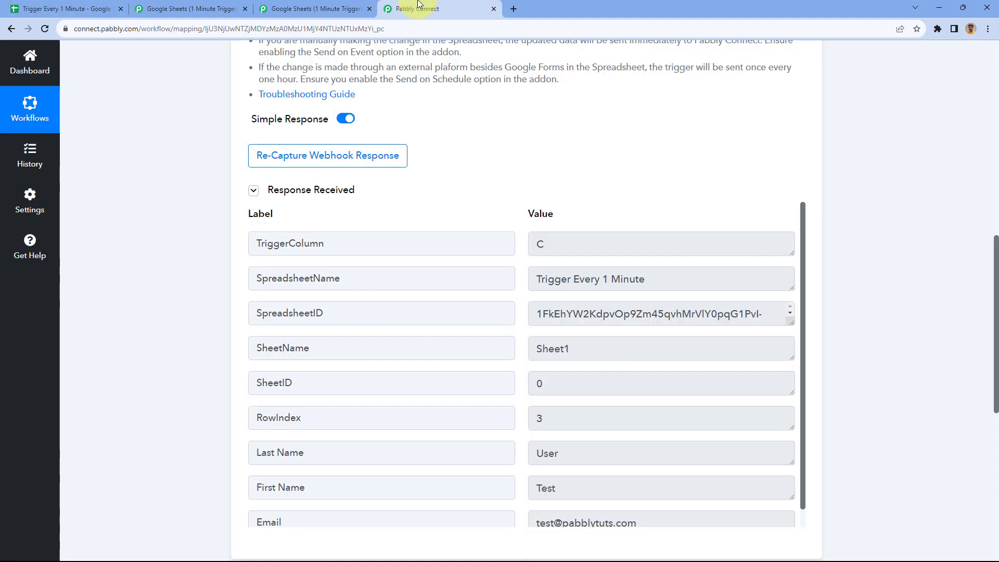
{"action": "scroll", "coordinate": [524, 145], "scroll_direction": "down", "scroll_amount": 1}
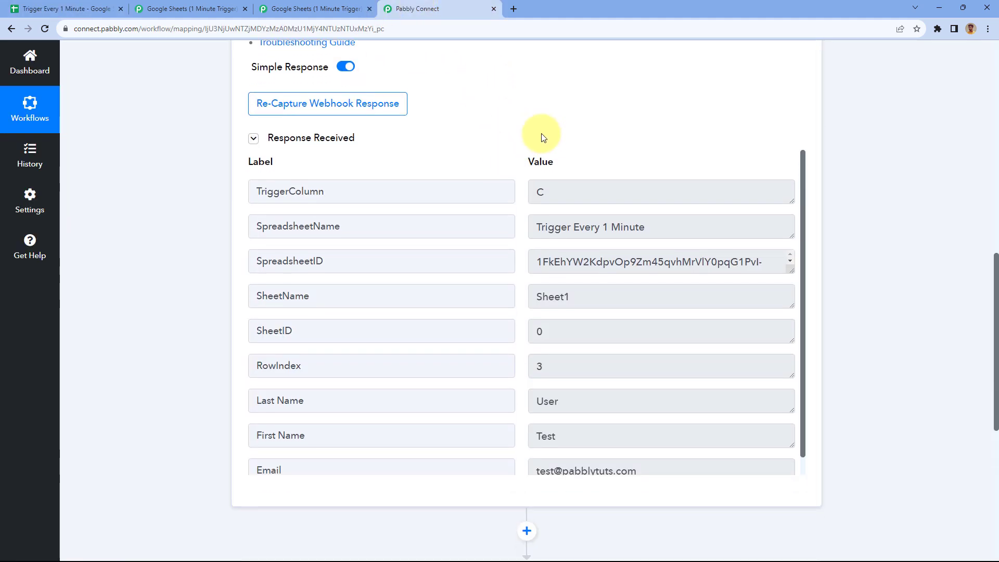
{"action": "scroll", "coordinate": [518, 154], "scroll_direction": "up", "scroll_amount": 9}
{"action": "left_click", "coordinate": [511, 80]}
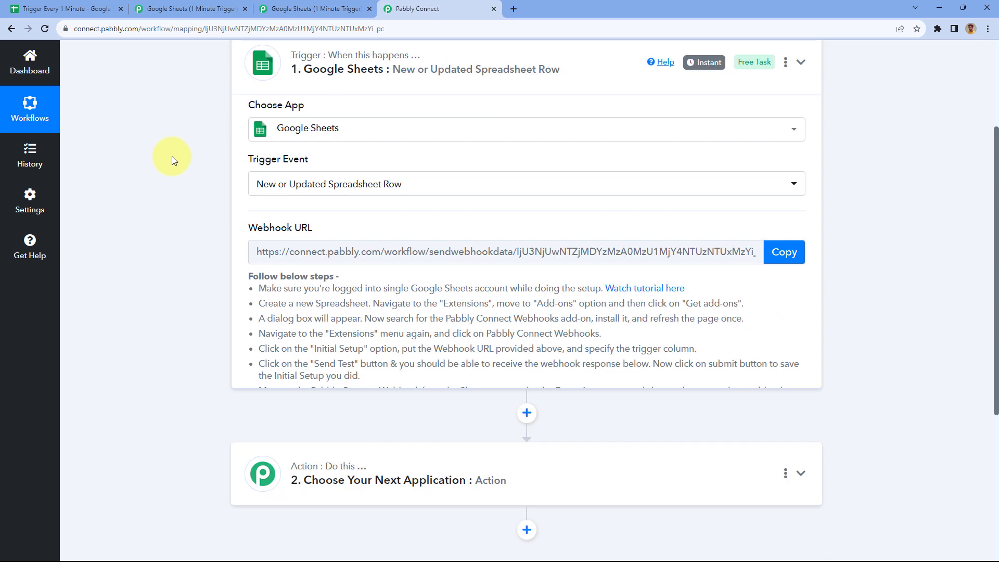
{"action": "left_click", "coordinate": [69, 8]}
{"action": "left_click", "coordinate": [436, 7]}
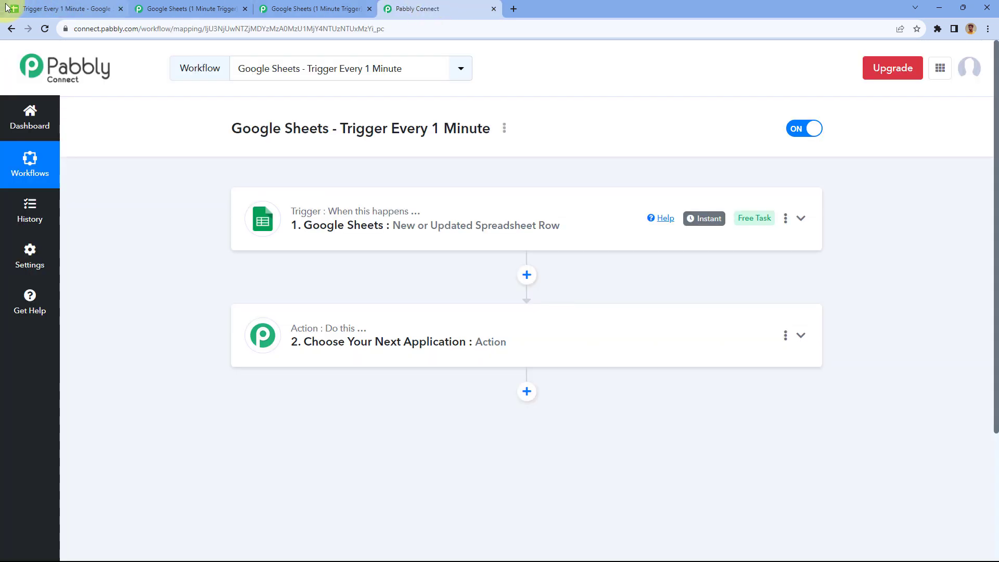
{"action": "left_click", "coordinate": [63, 8]}
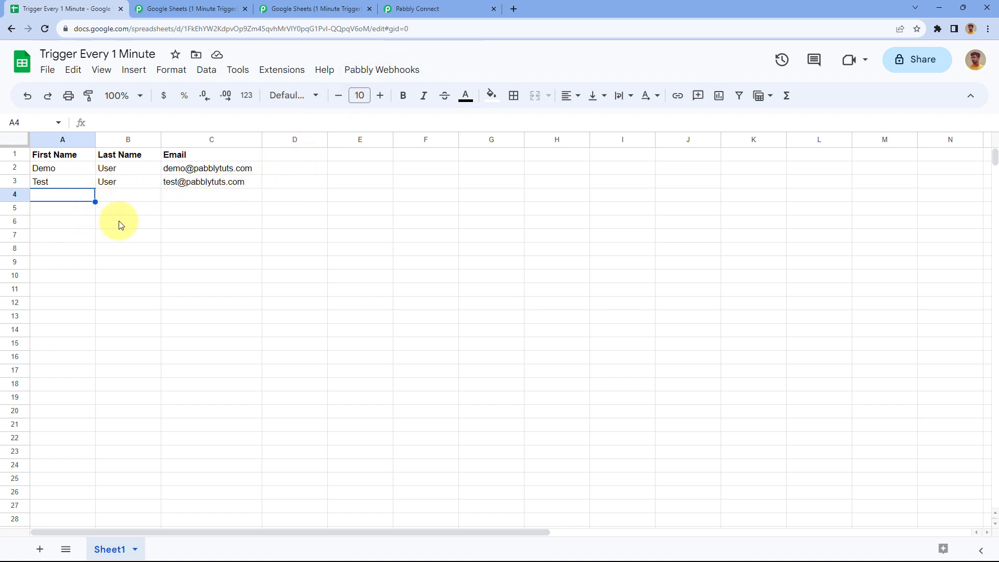
{"action": "left_click", "coordinate": [470, 7]}
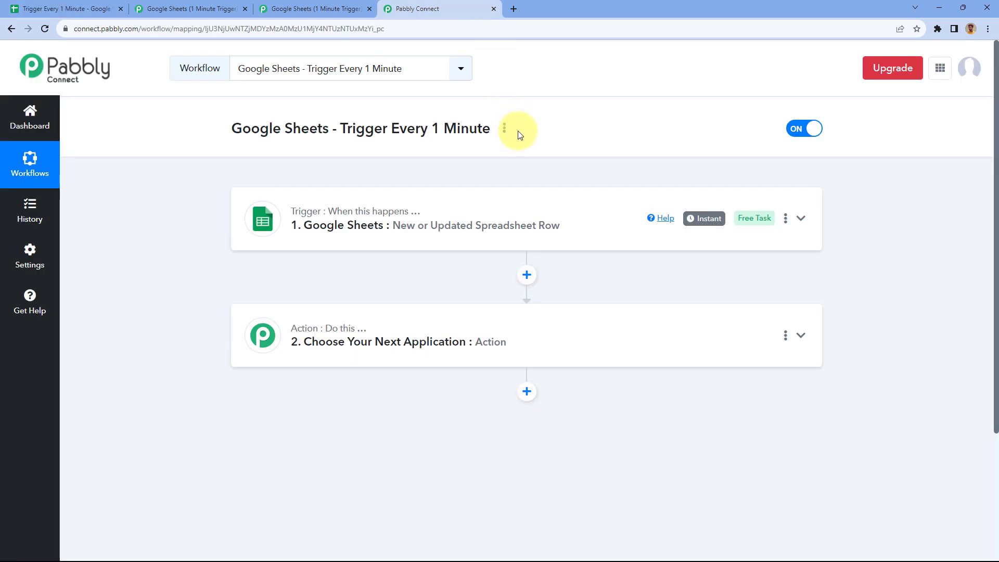